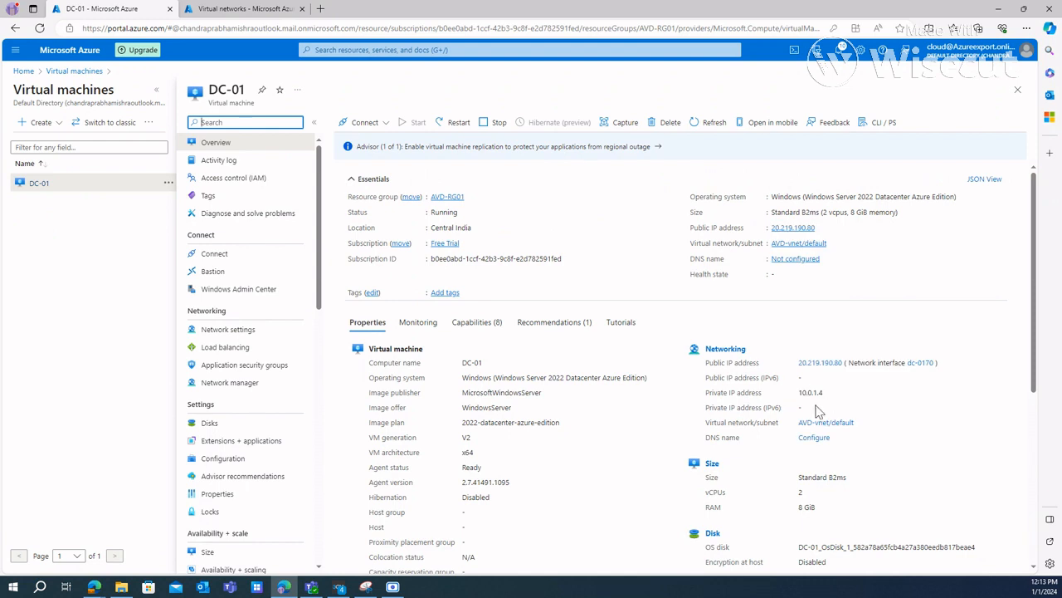
Step: Examine the DC-01 virtual machine's name and private IP address
drag(834, 401, 795, 395)
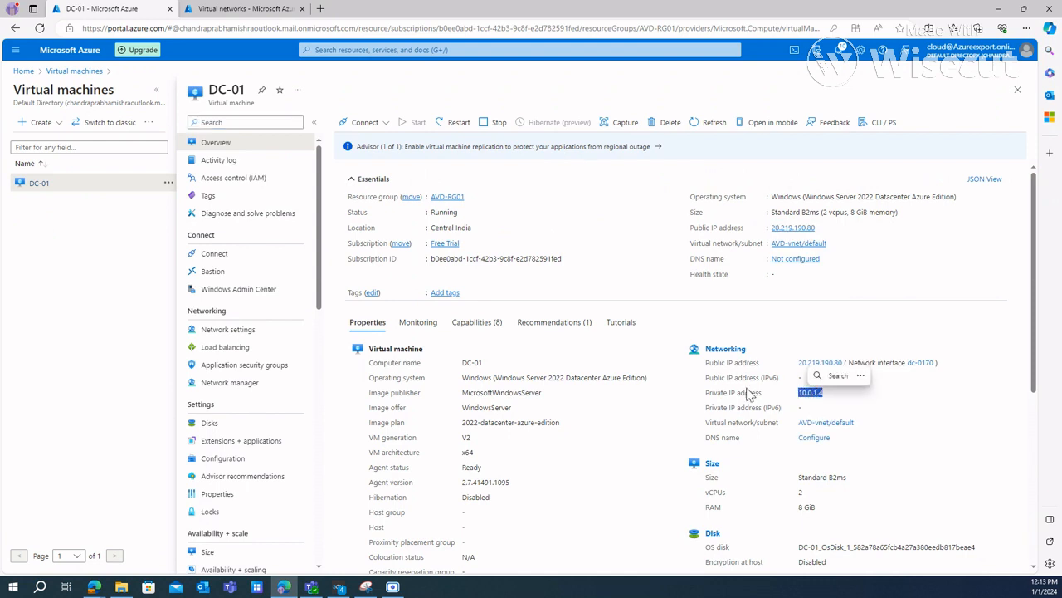
click(856, 325)
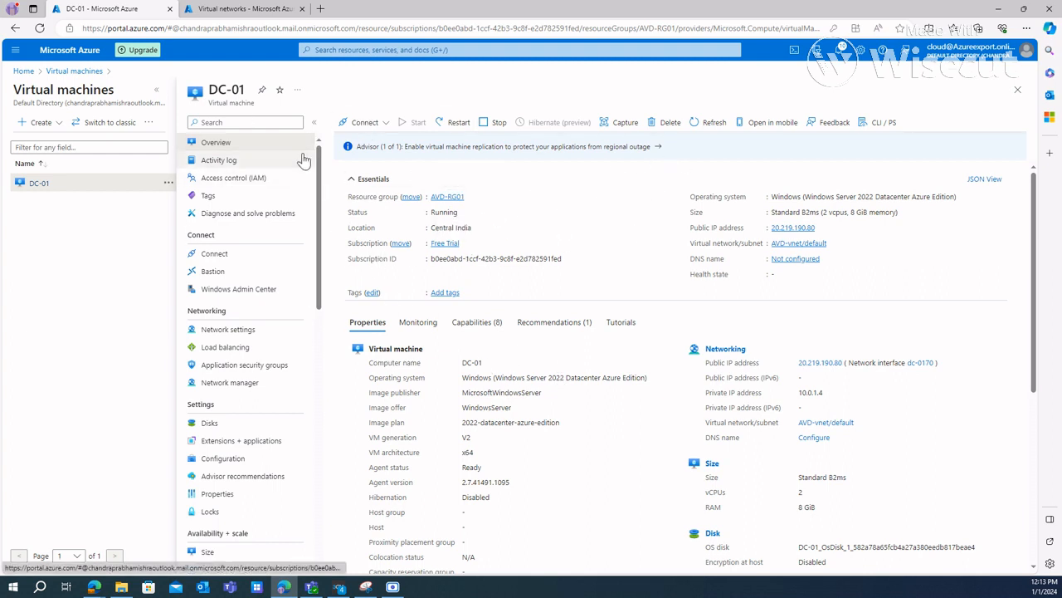
drag(210, 91, 243, 91)
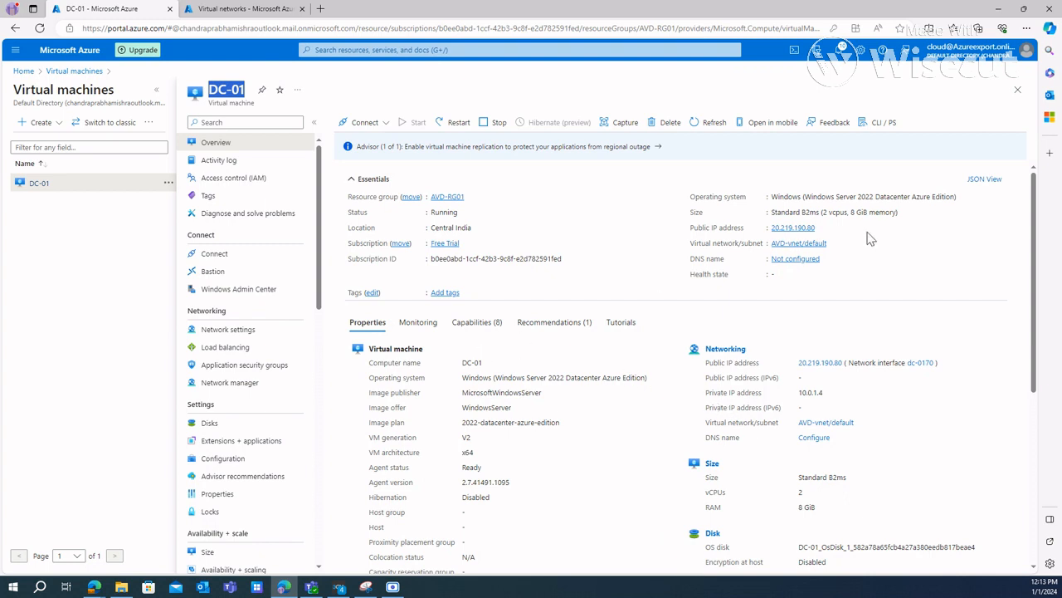
drag(802, 393, 845, 394)
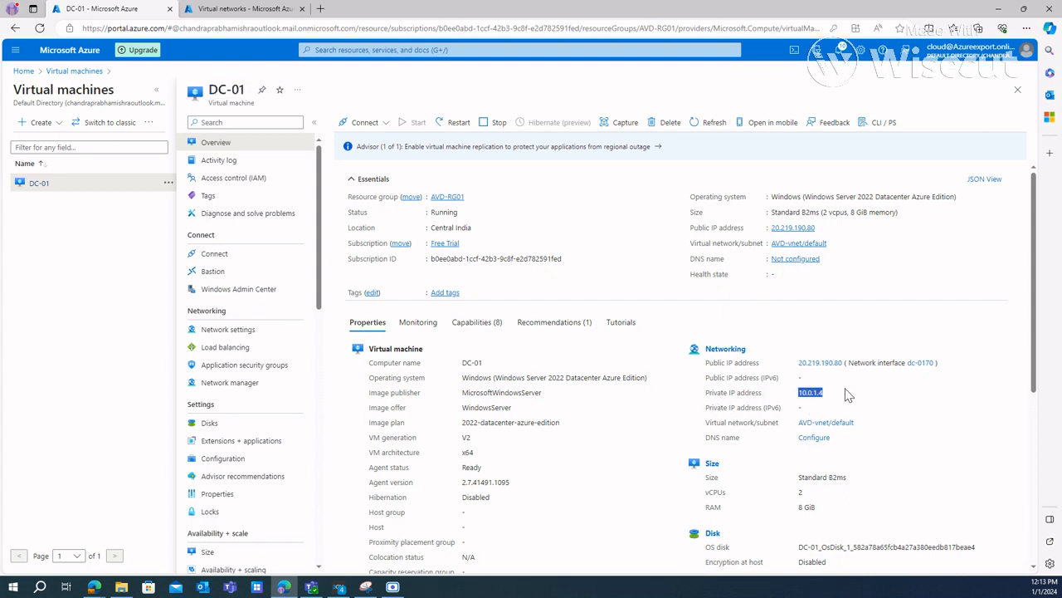
Step: Search the portal for "disc", go to the Disks service and open the OS disk belonging to DC-01
click(628, 51)
click(697, 377)
click(415, 52)
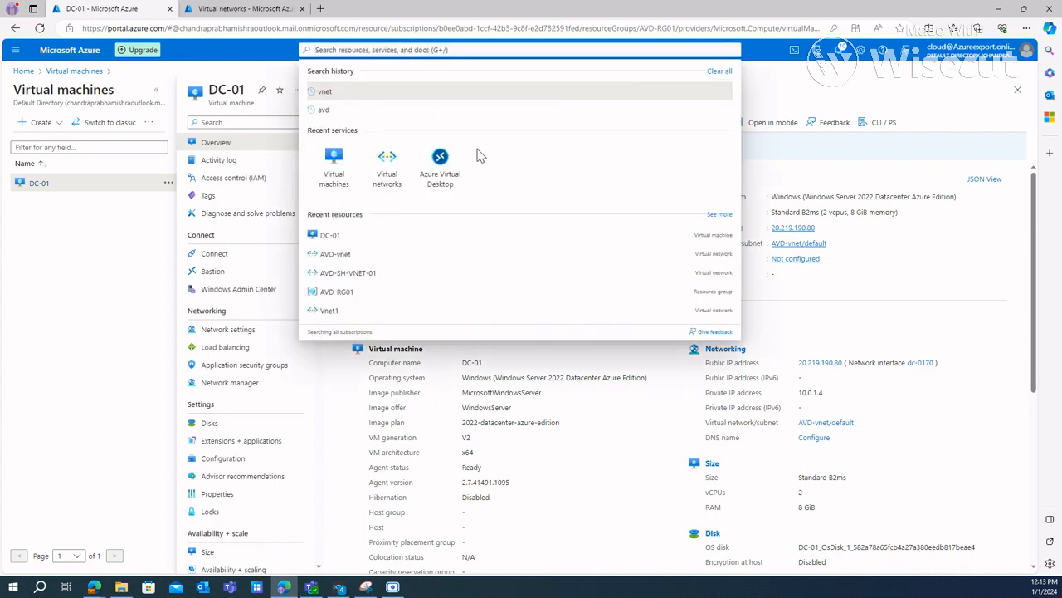
text(disc)
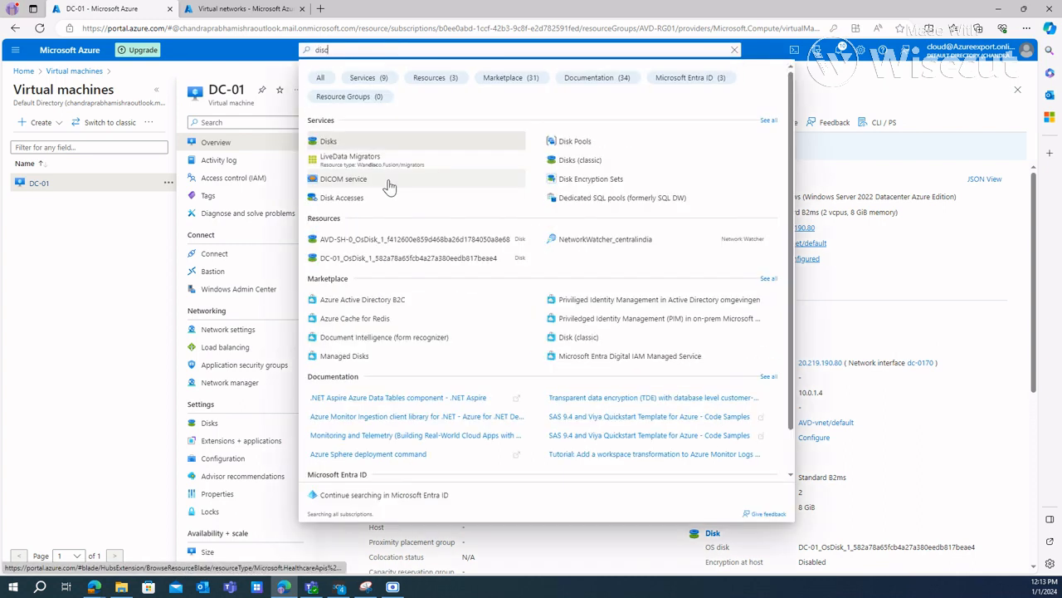
click(329, 141)
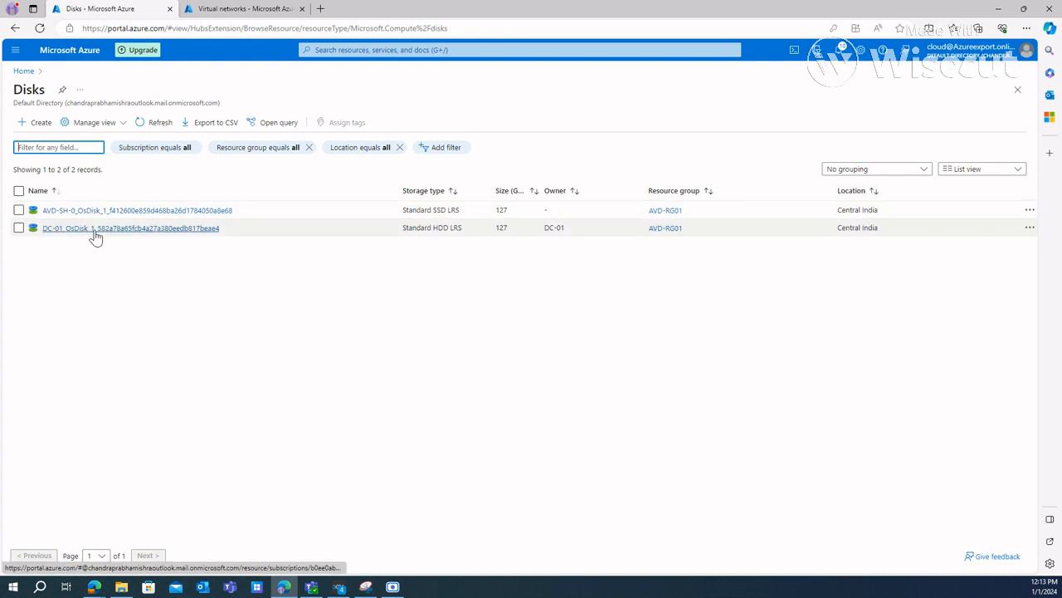
click(108, 229)
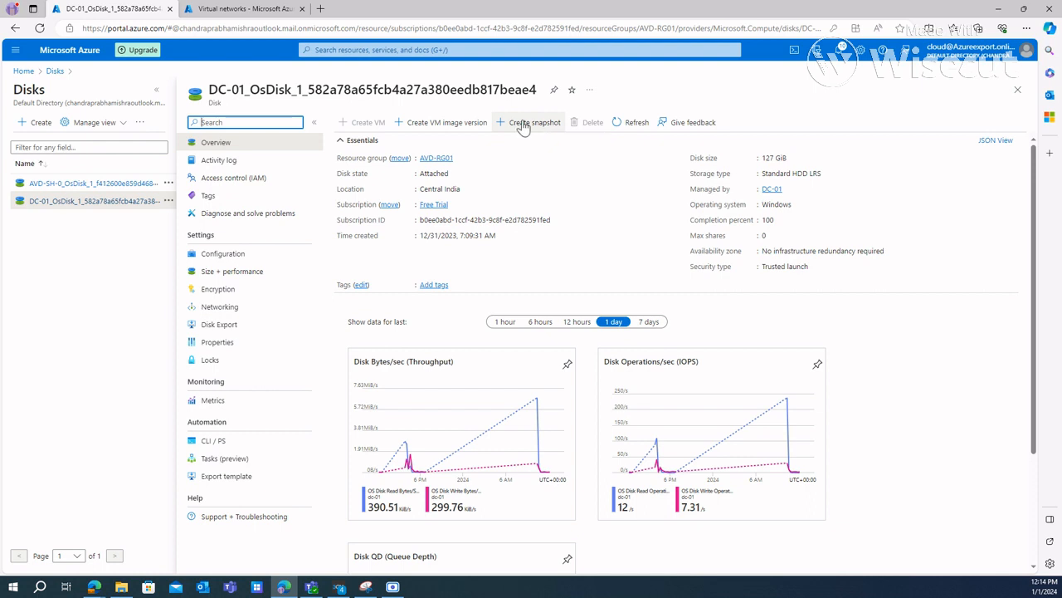
Step: Set up a snapshot of the DC-01 OS disk named DC-01_Replica with Standard HDD (locally-redundant storage)
click(532, 124)
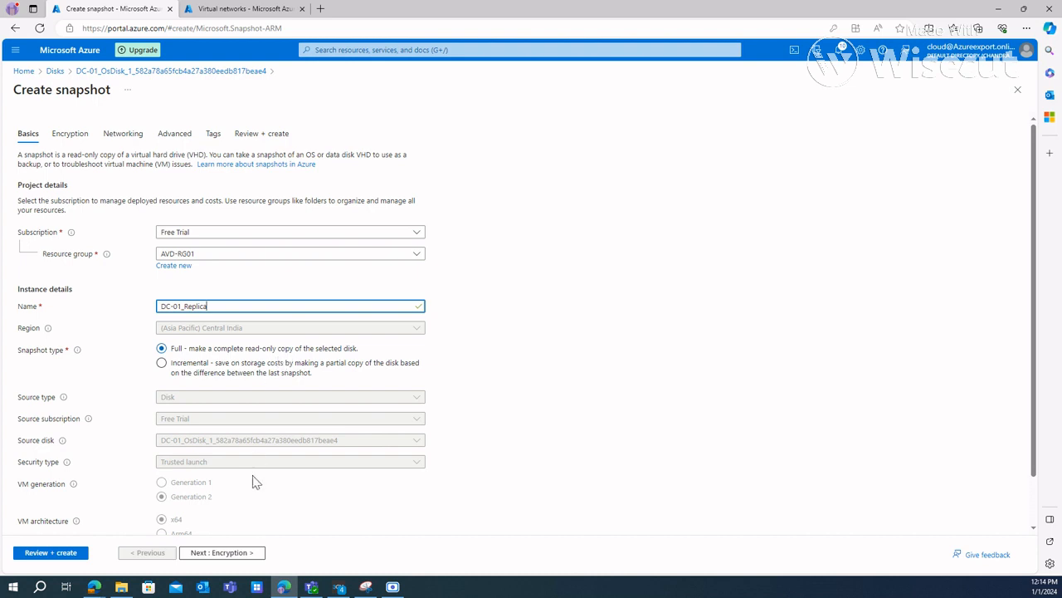
scroll(254, 448, down, 2)
click(257, 504)
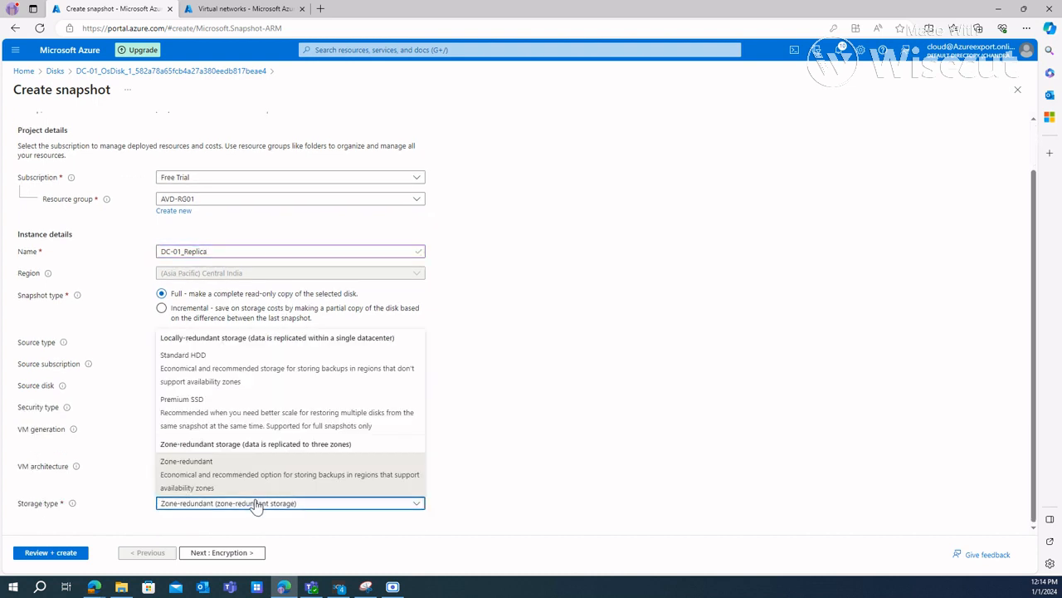
click(191, 369)
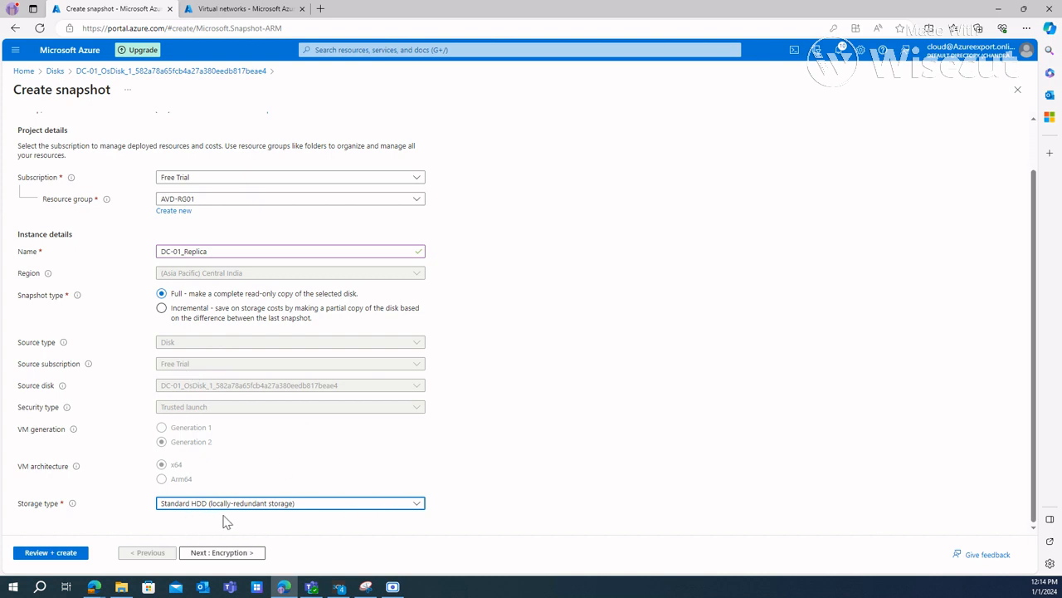
Step: Keep the default encryption, networking, advanced and tag settings, validate the snapshot configuration and create the snapshot
click(225, 552)
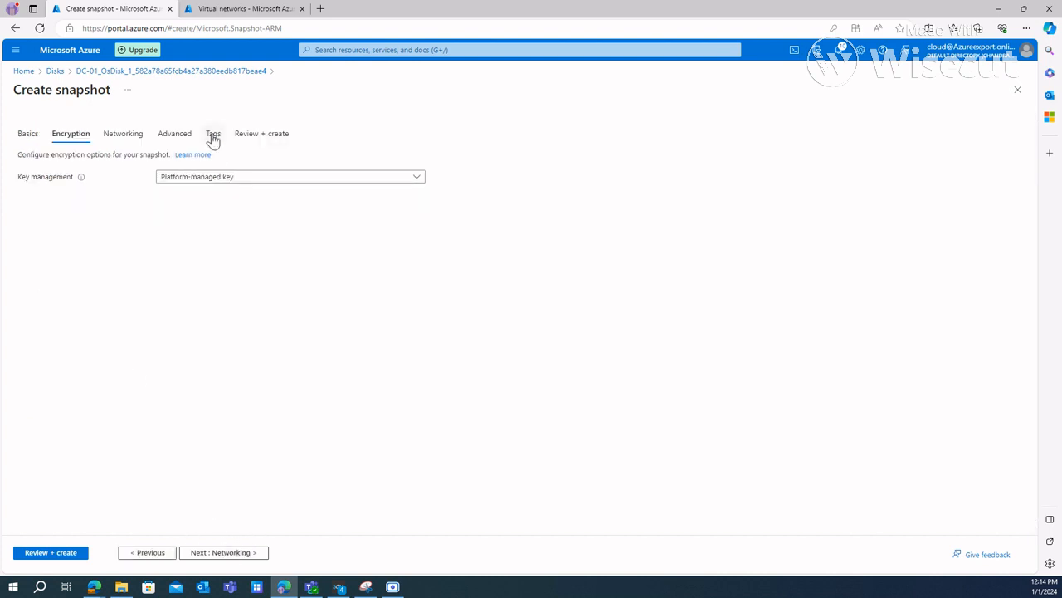
click(230, 556)
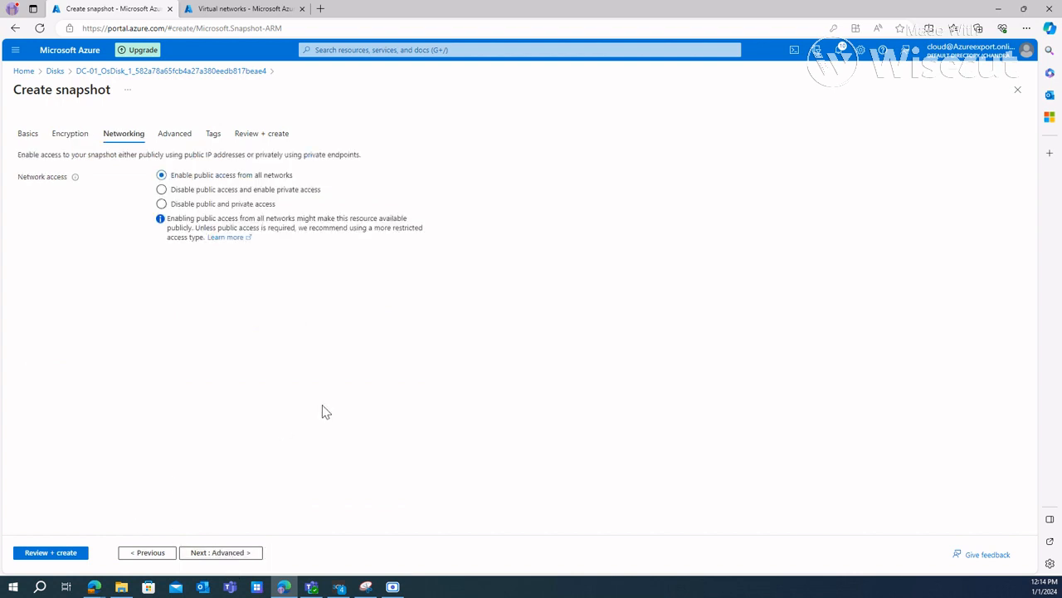
click(242, 553)
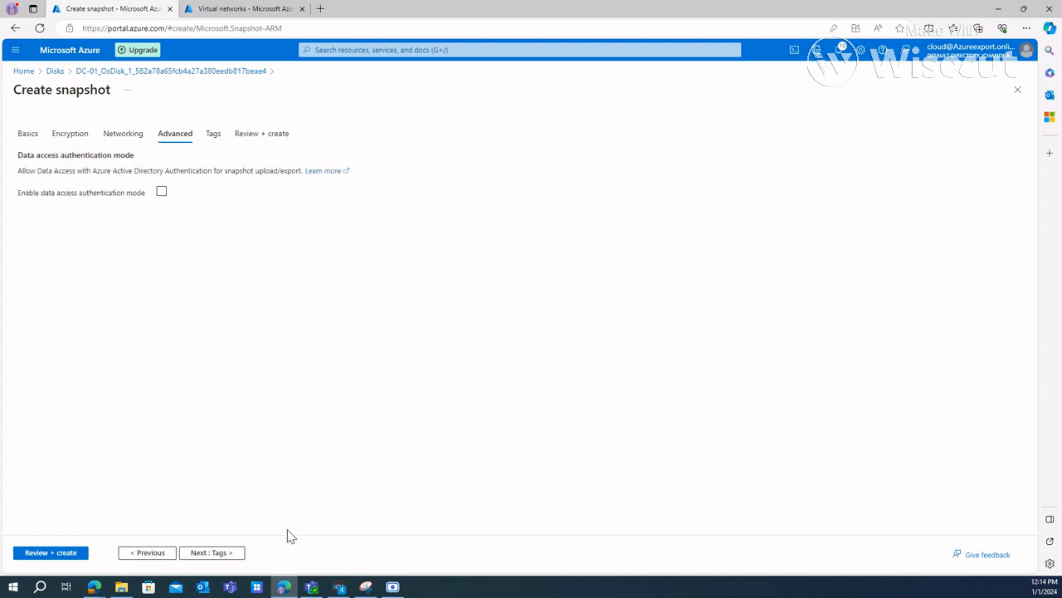
click(214, 553)
click(65, 554)
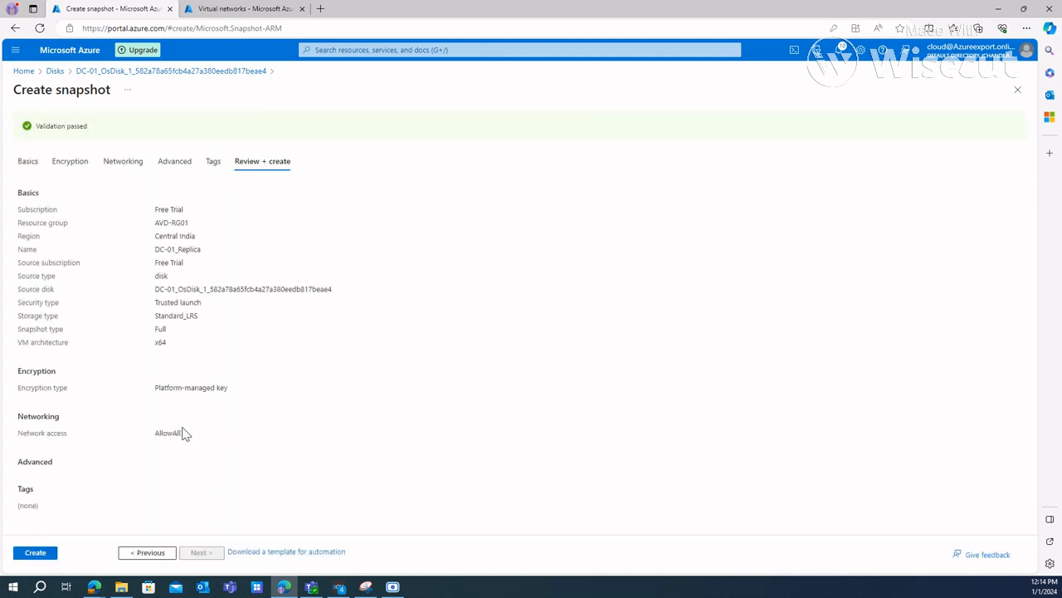
click(35, 553)
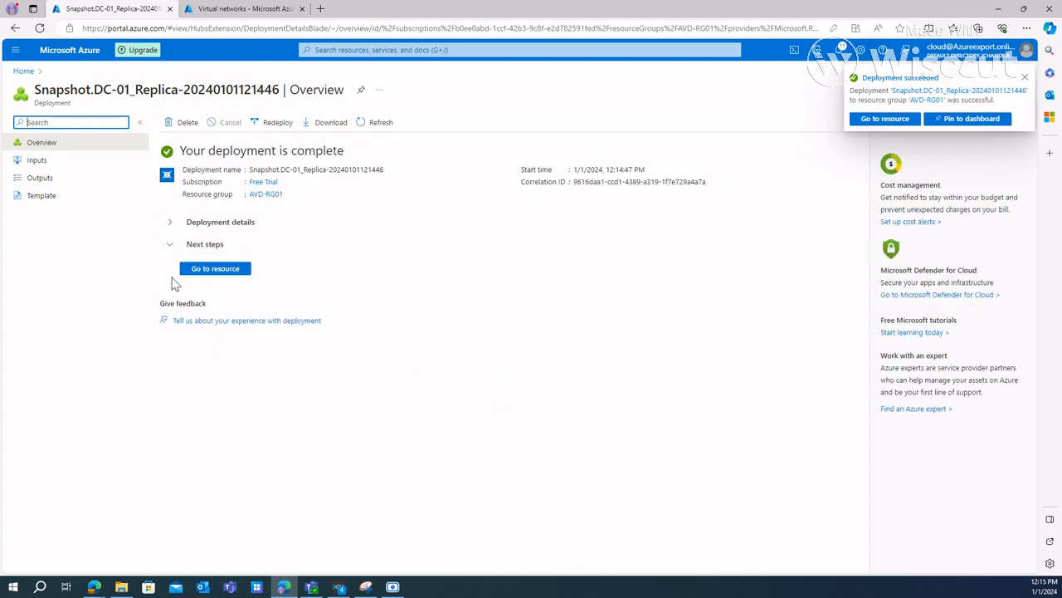
click(371, 50)
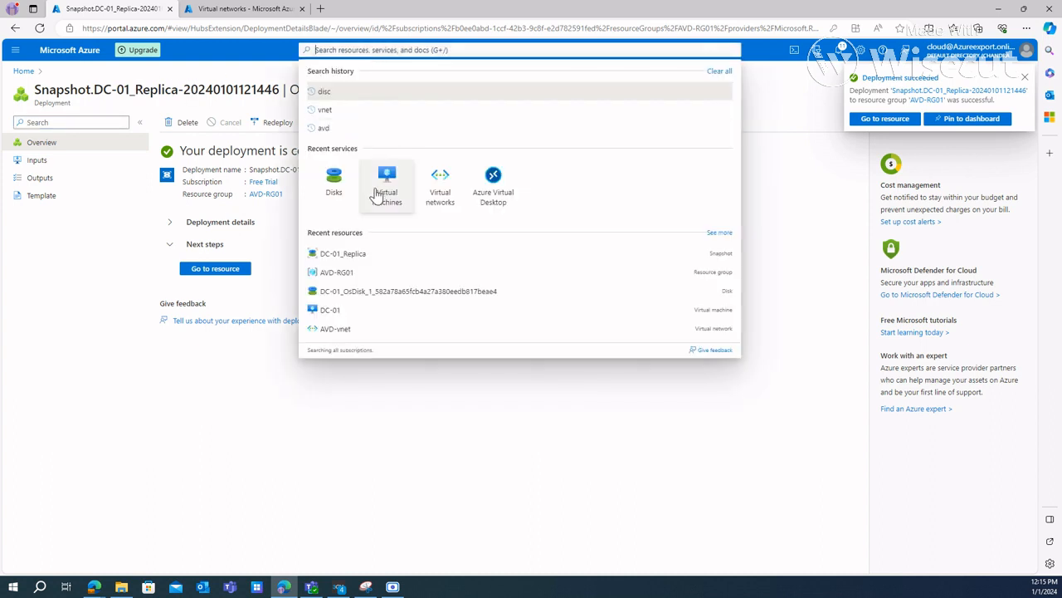
click(387, 181)
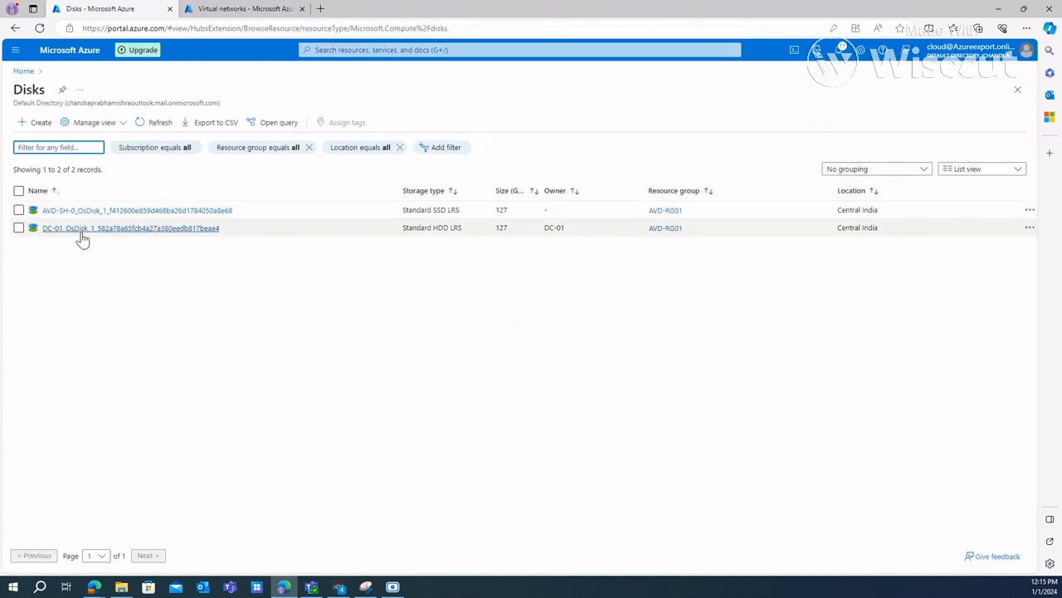
click(79, 228)
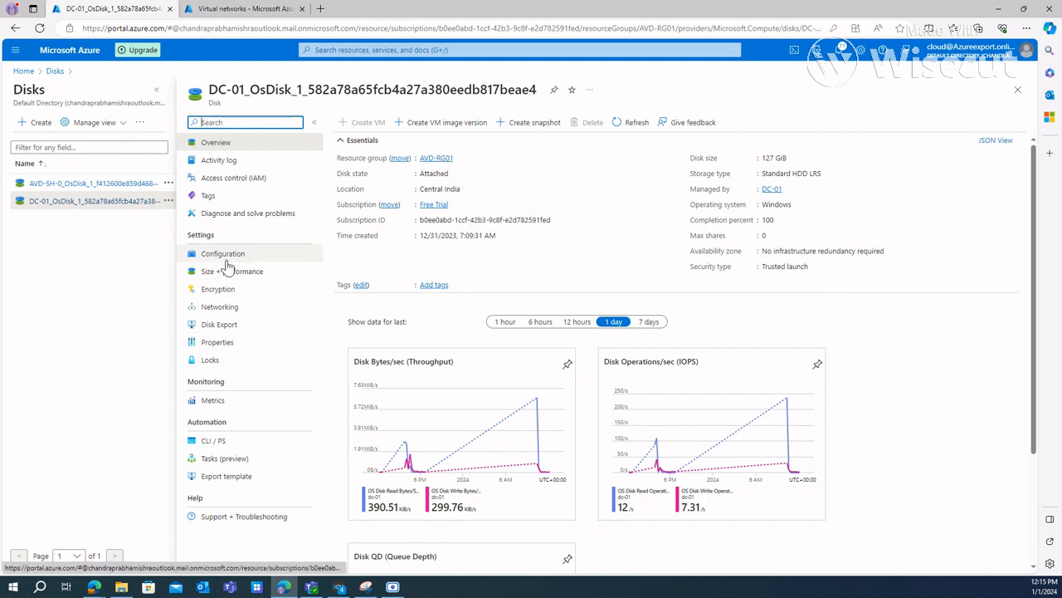
Step: Search the portal for "snap", go to the Snapshots service and open the DC-01_Replica snapshot
click(376, 50)
text(s)
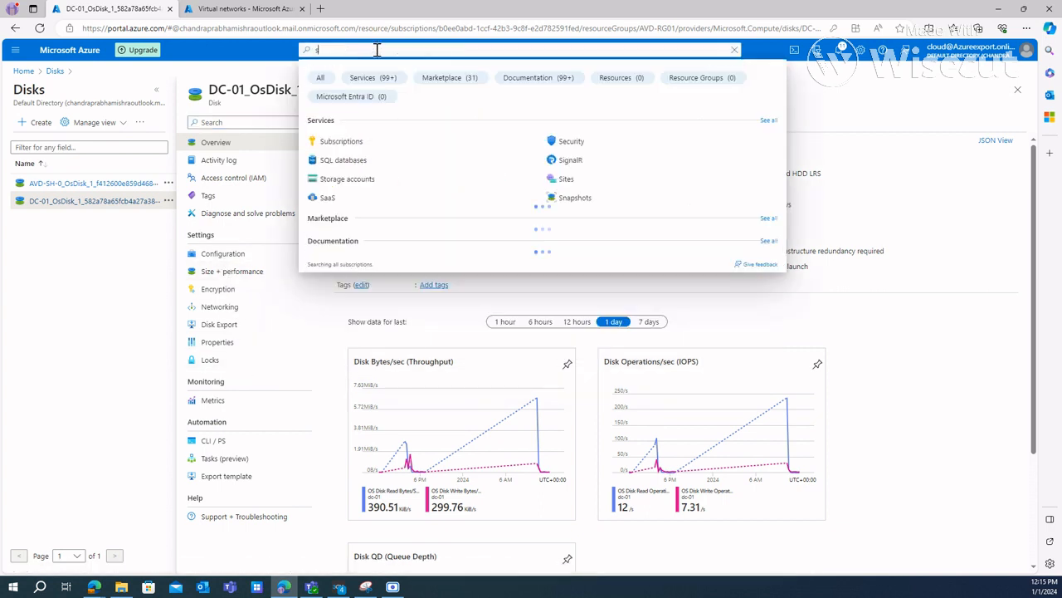
text(nap)
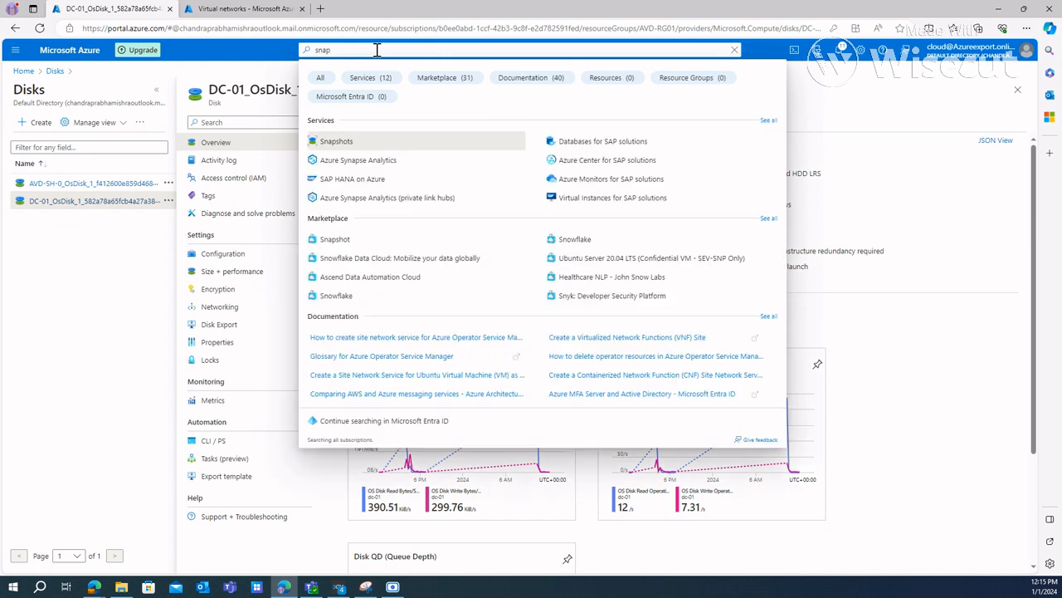
click(371, 143)
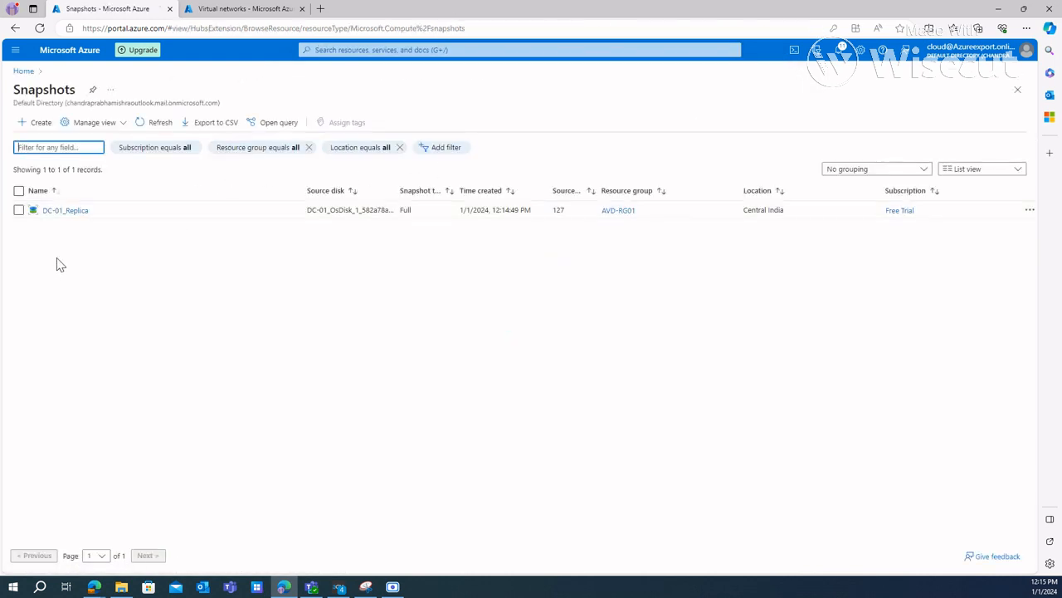
click(78, 212)
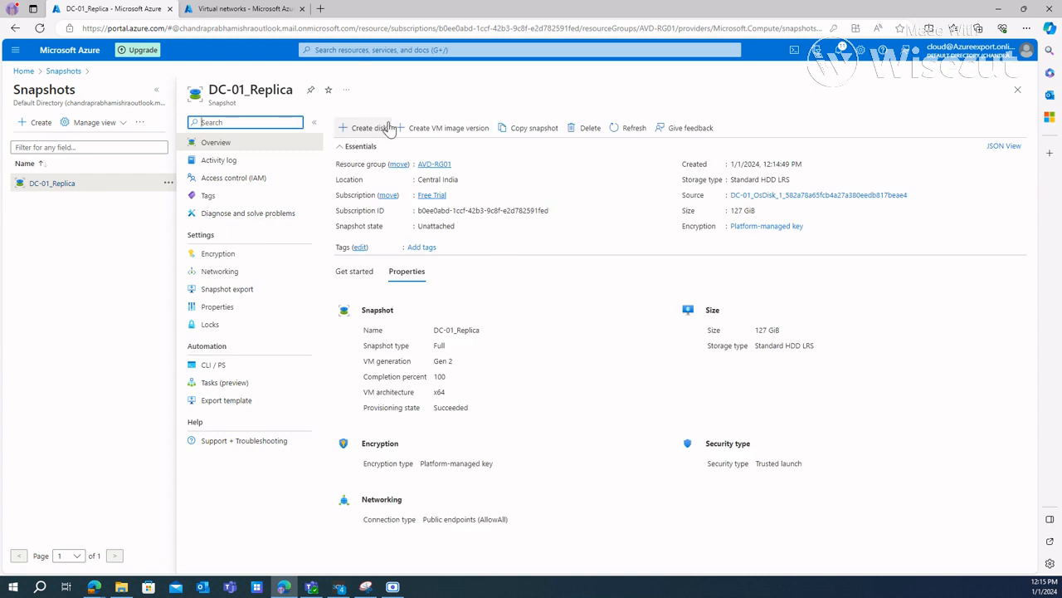
Step: Set up a managed disk from the snapshot, named DC_replica, with availability zone set to No infrastructure redundancy required
click(362, 130)
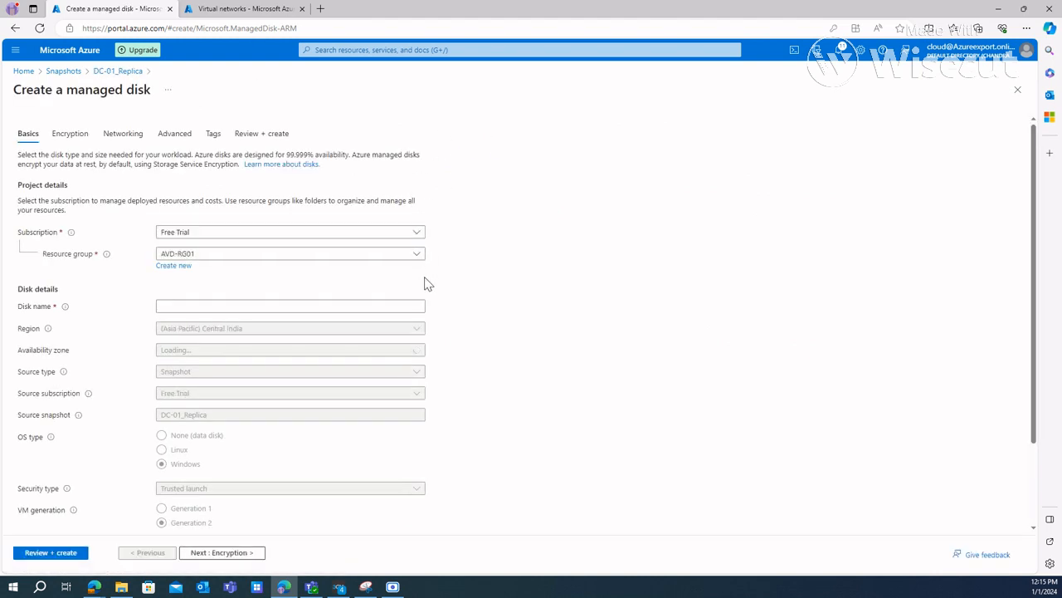
click(248, 307)
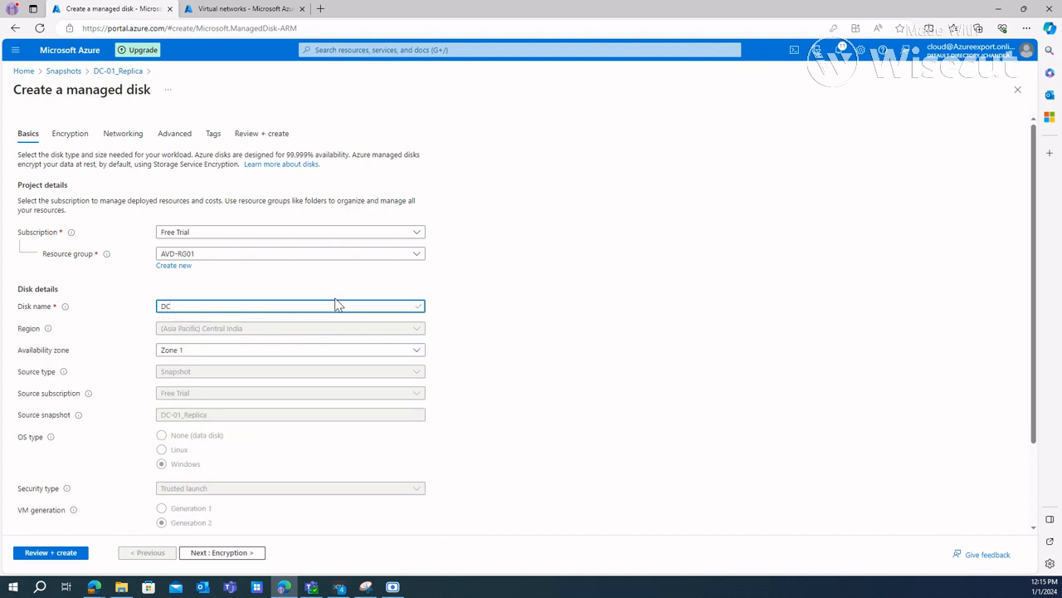
text(ica)
click(211, 352)
click(203, 377)
key(Up)
scroll(357, 403, down, 2)
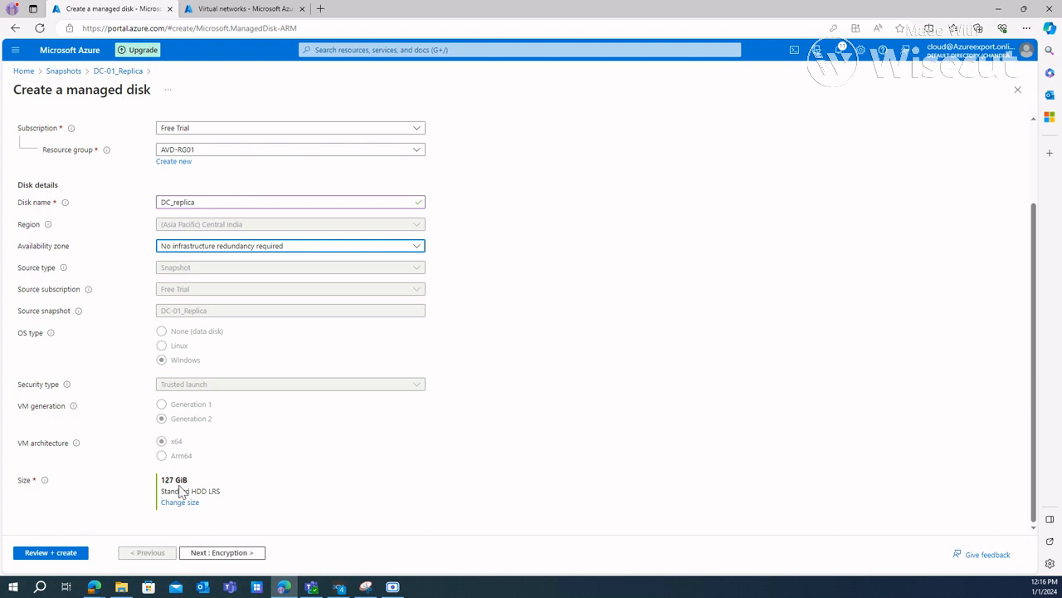
scroll(318, 324, up, 2)
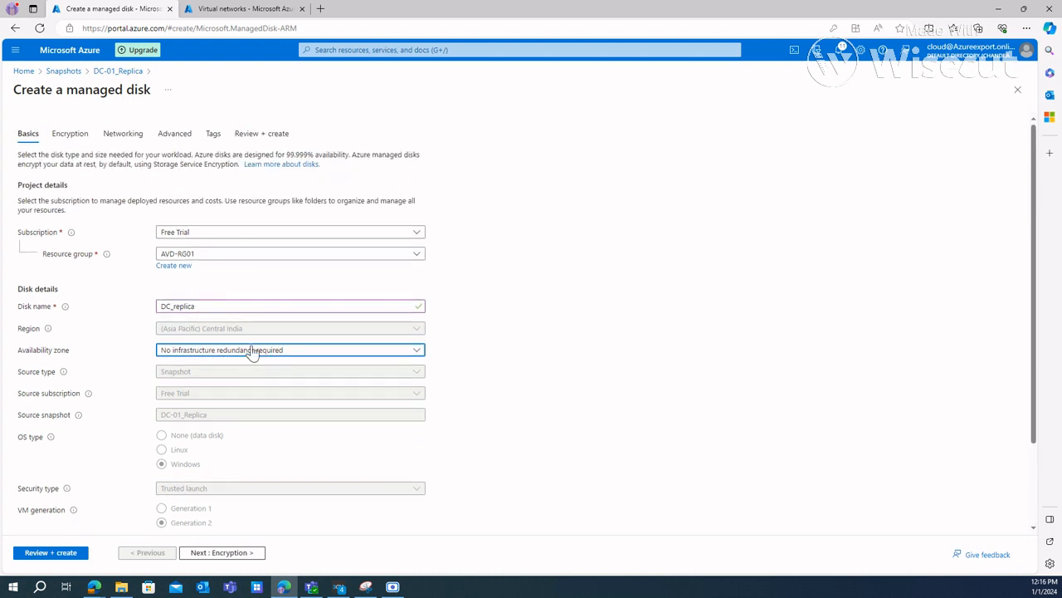
Step: Keep the managed disk's default encryption, networking, advanced and tag settings, validate the configuration and create the disk
click(229, 554)
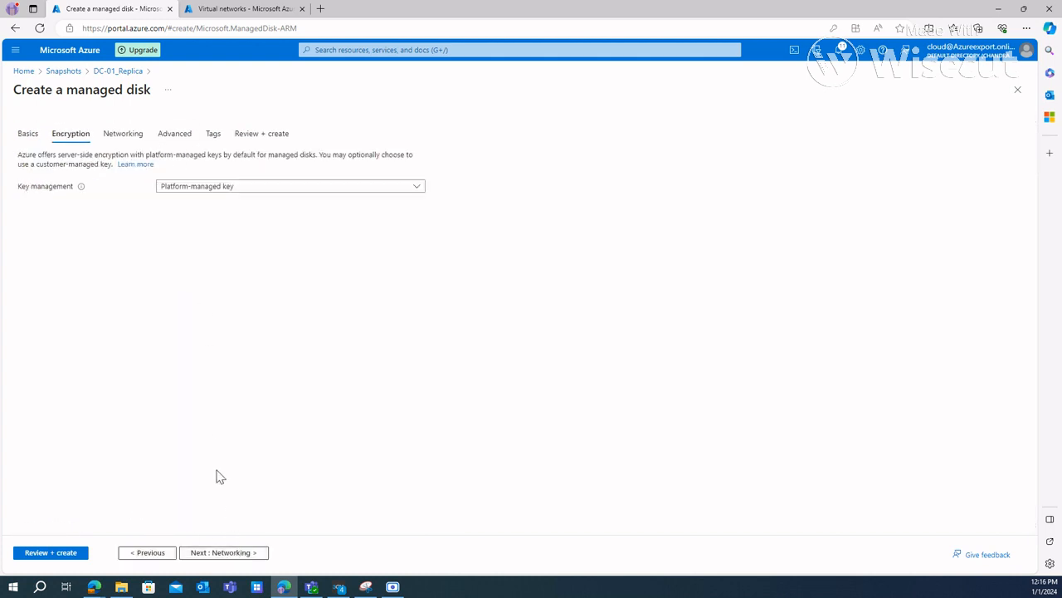
click(240, 553)
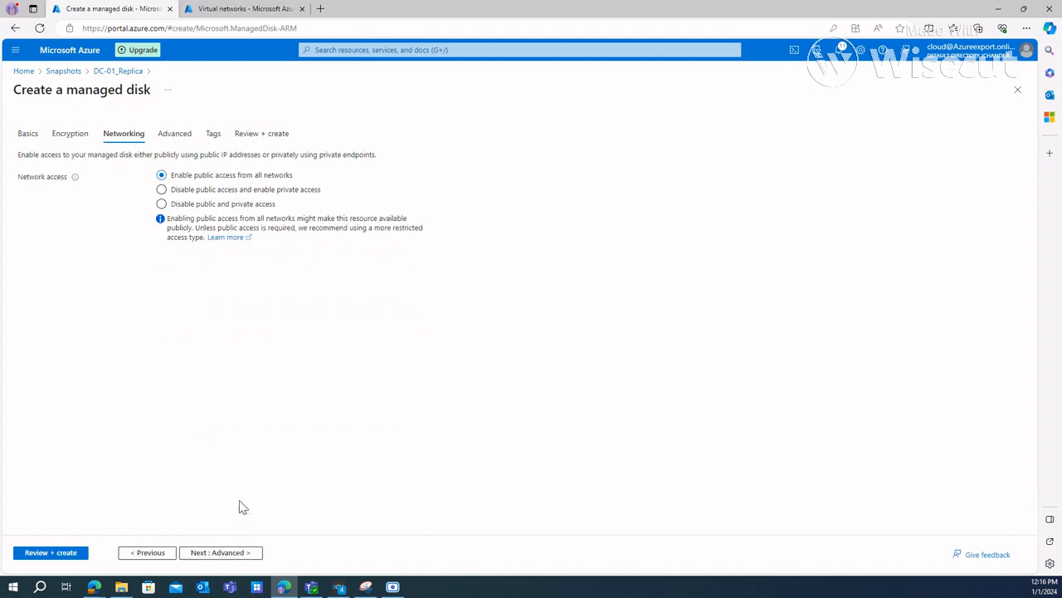
click(224, 556)
click(225, 555)
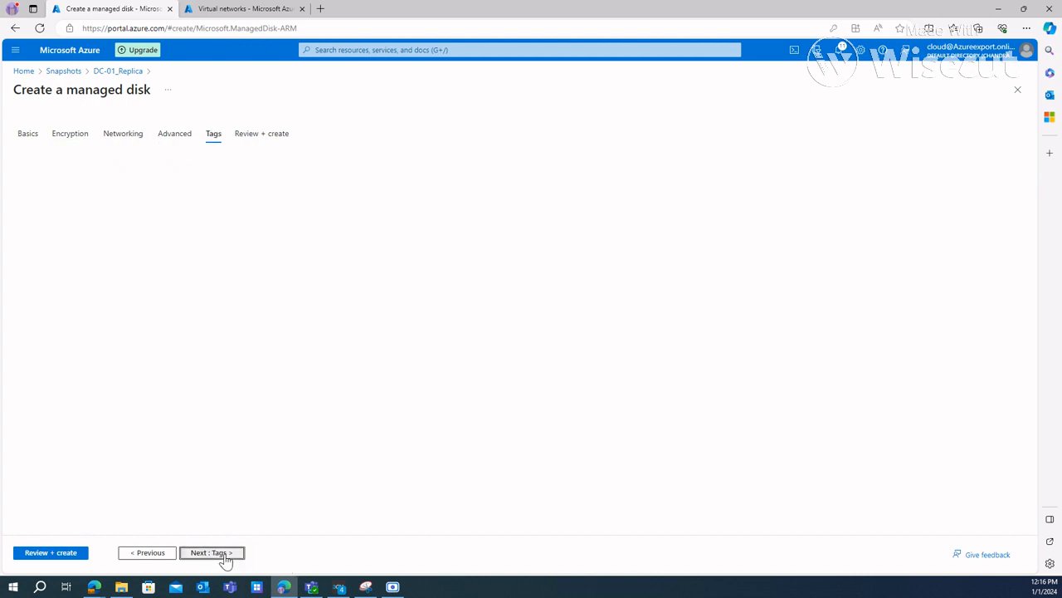
click(61, 553)
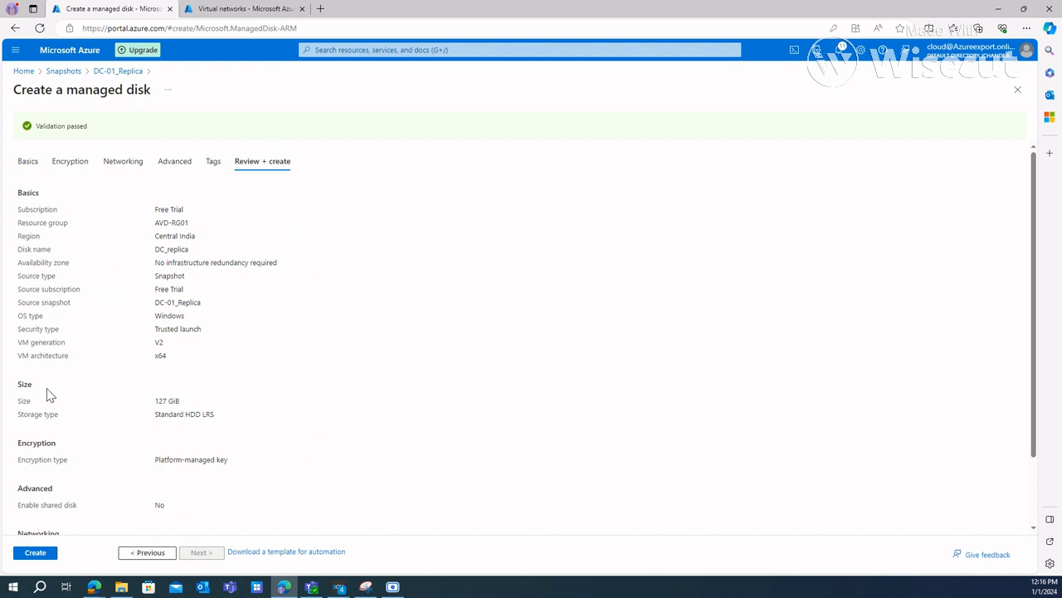
click(32, 554)
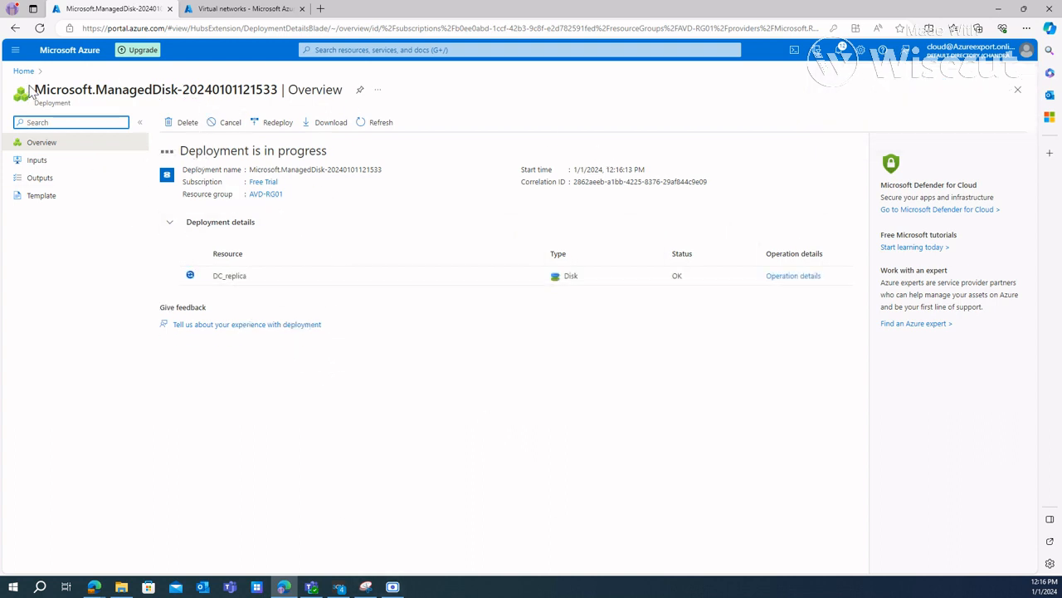
click(422, 50)
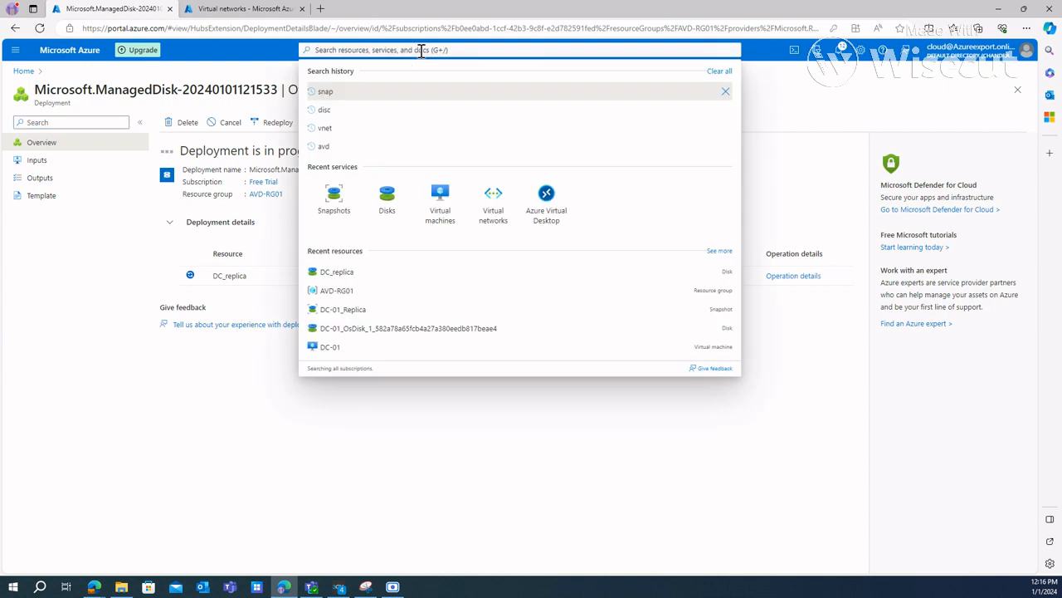
text(s)
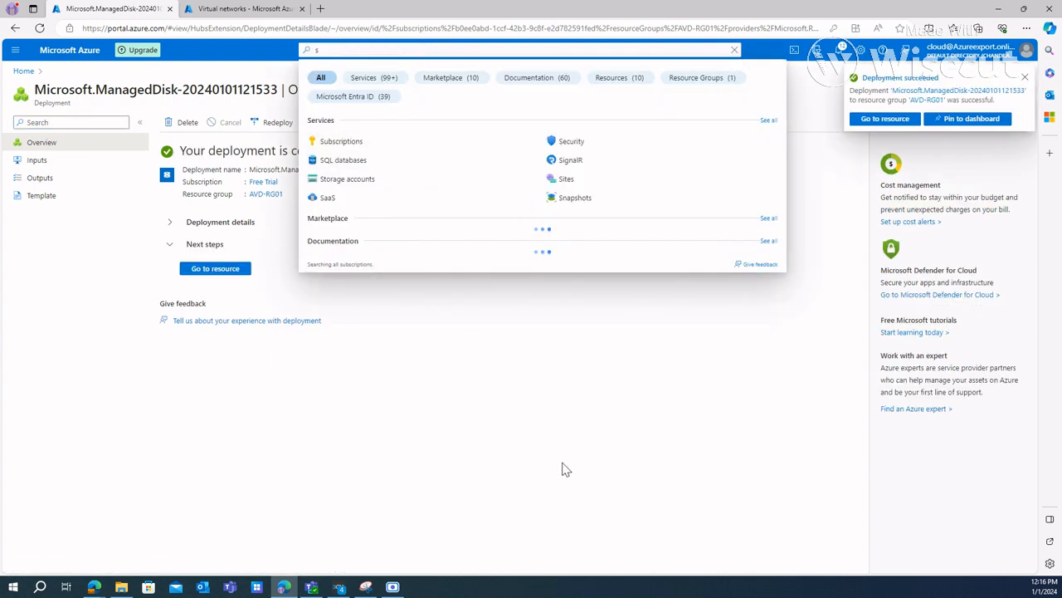
click(564, 470)
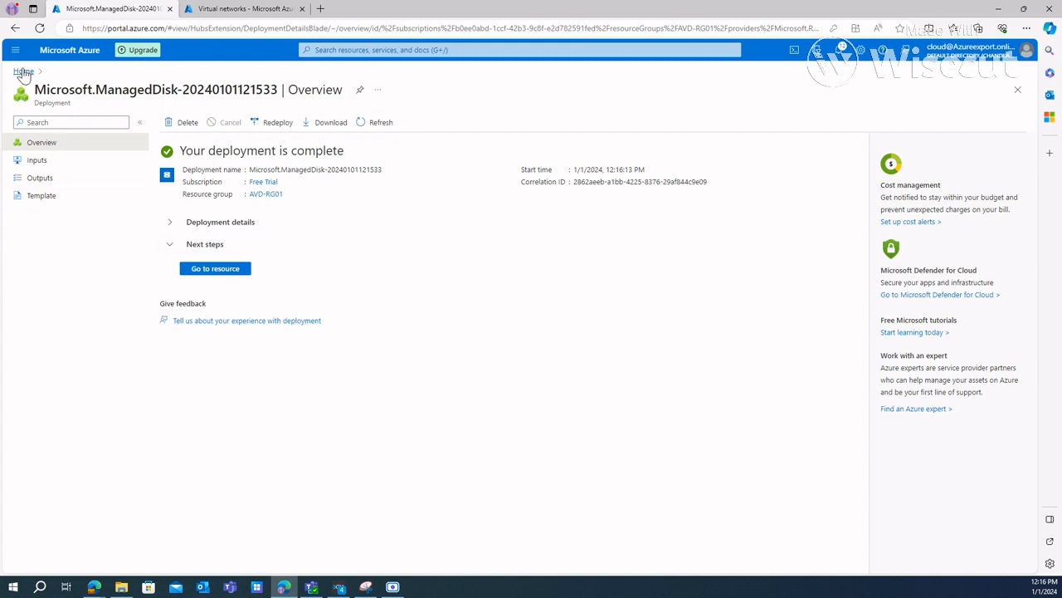
Step: Open the newly deployed DC_replica disk, search the portal for "dis" and go to the Disks service
click(217, 268)
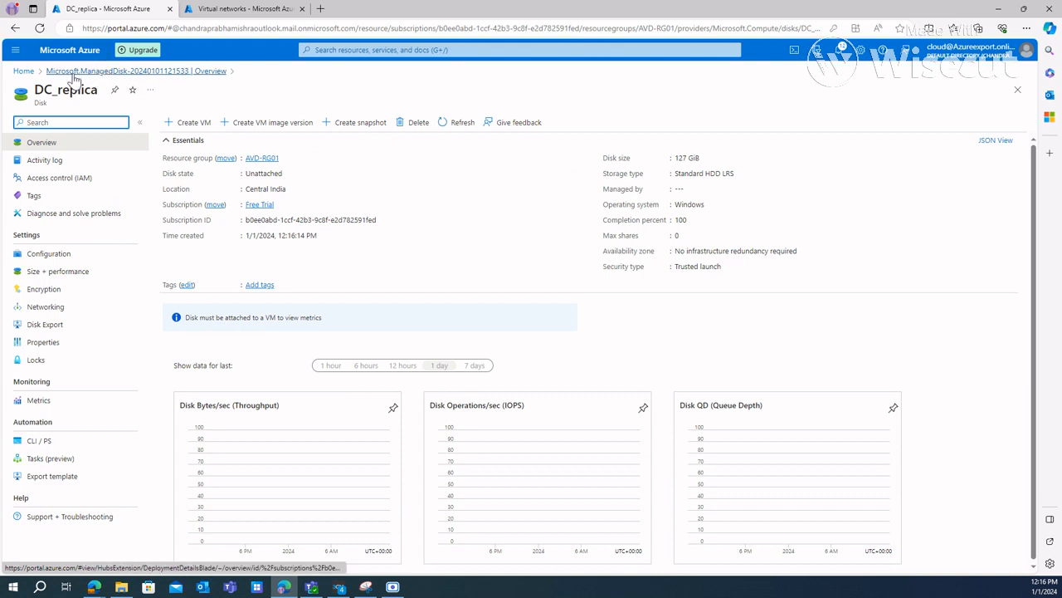
click(410, 50)
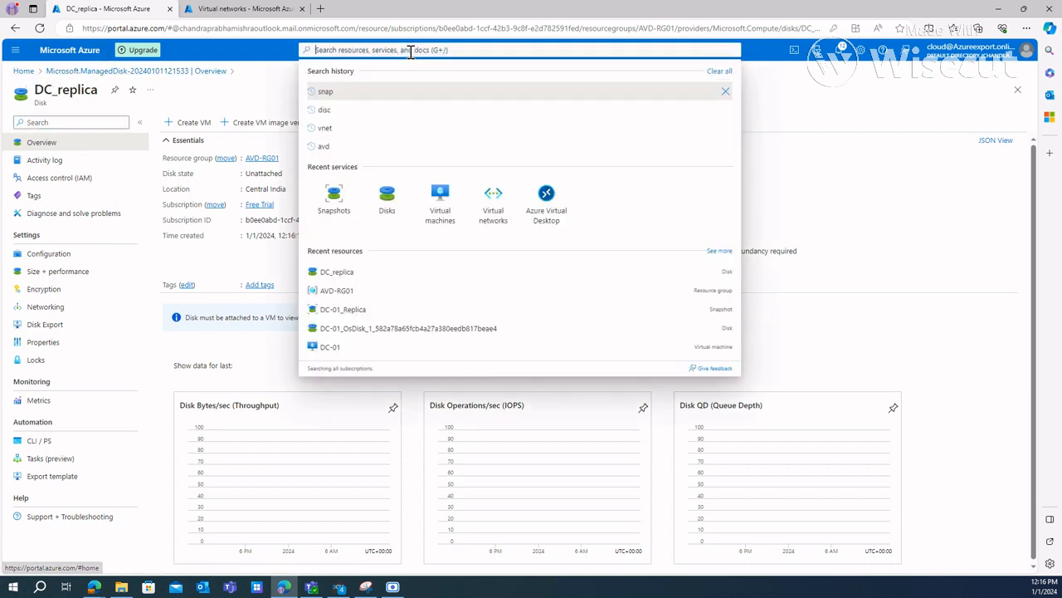
text(di)
key(BackSpace)
key(BackSpace)
text(d)
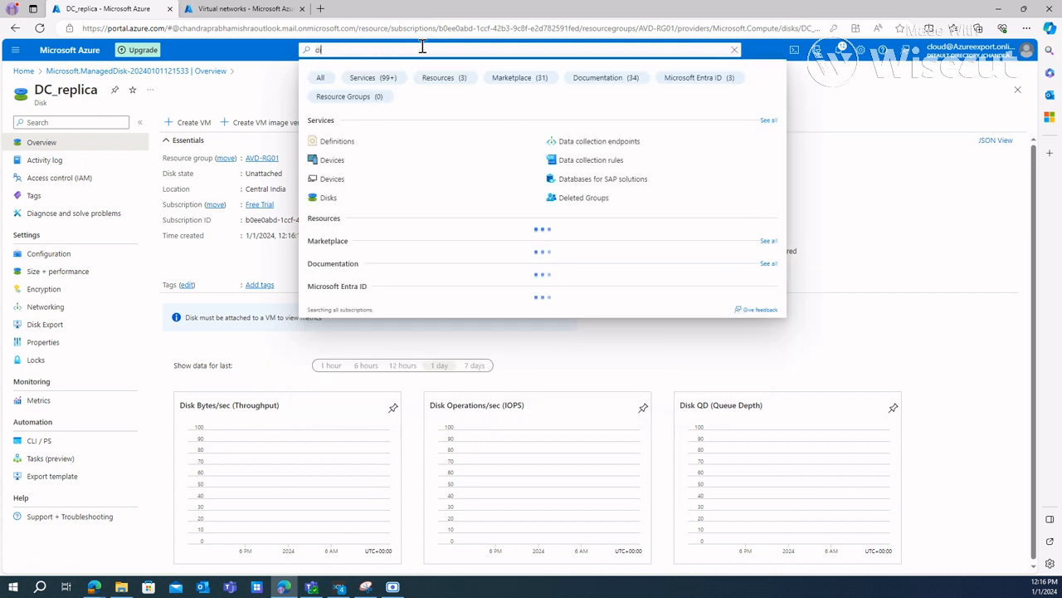
text(is)
click(474, 146)
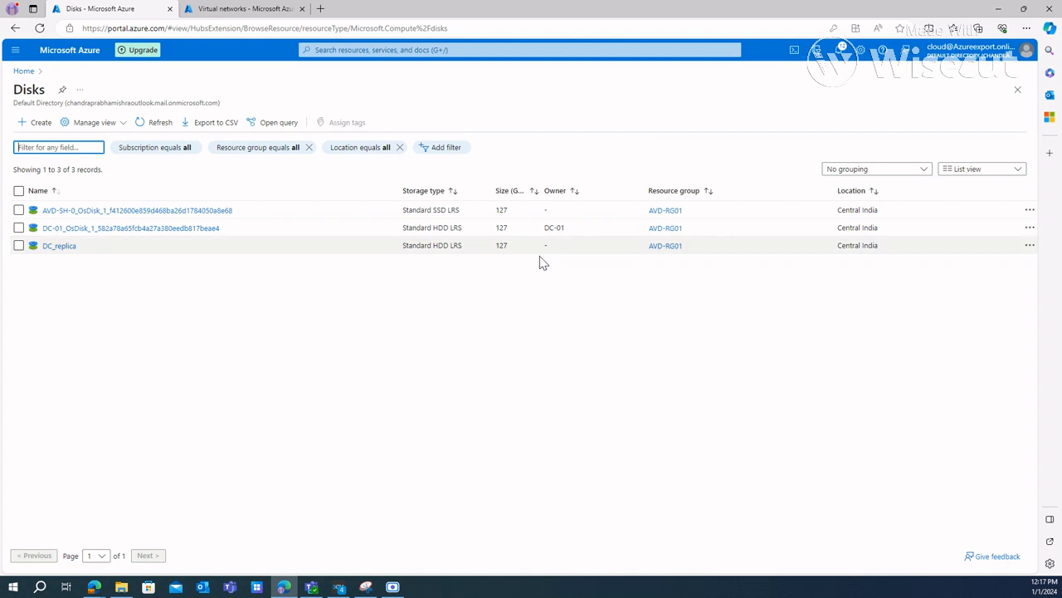
Step: Compare the owners of the DC-01 OS disk and the DC_replica disk in the disk list
drag(565, 227, 547, 233)
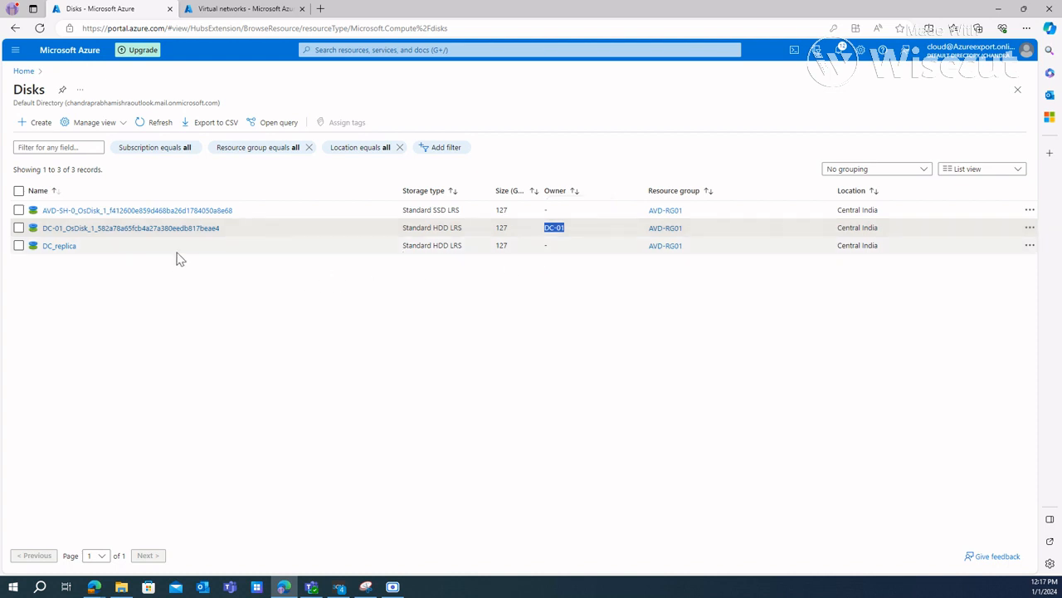
click(581, 250)
drag(502, 250, 517, 259)
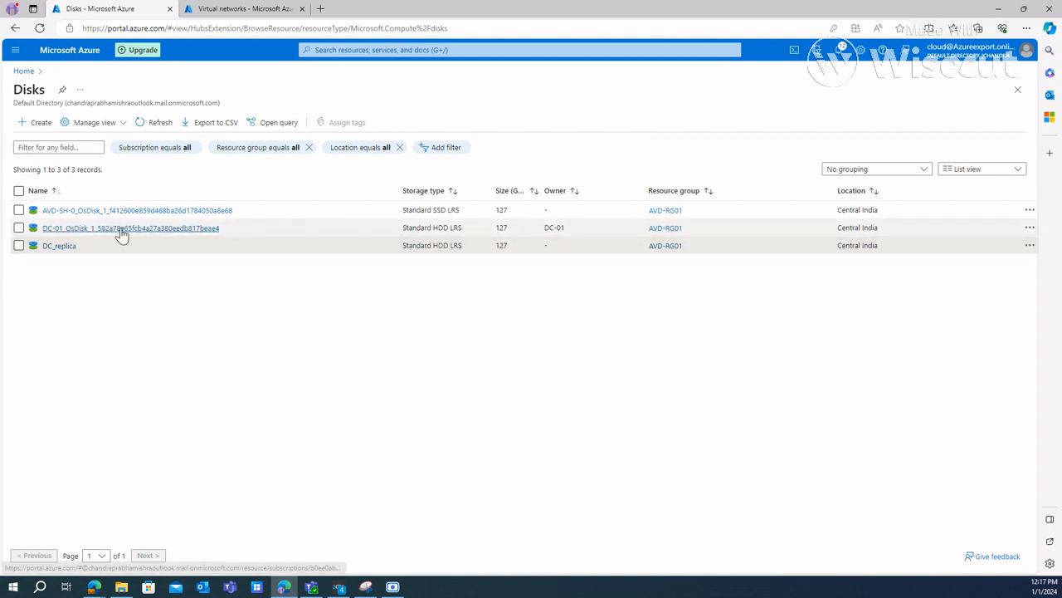
Step: Delete the unattached AVD-SH-0 OS disk and open the DC-01 OS disk
click(74, 211)
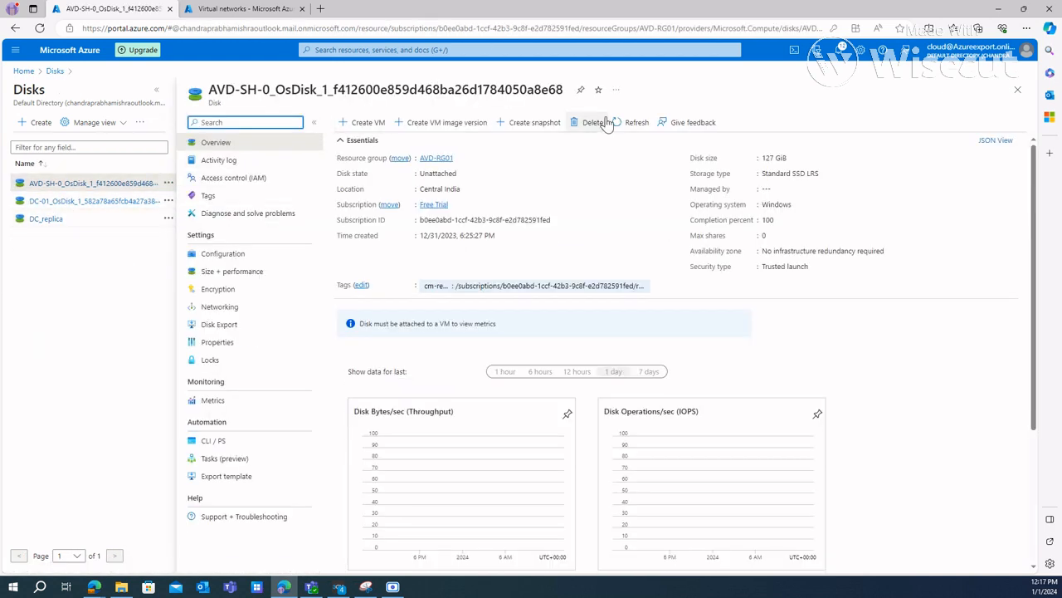
click(590, 123)
click(357, 183)
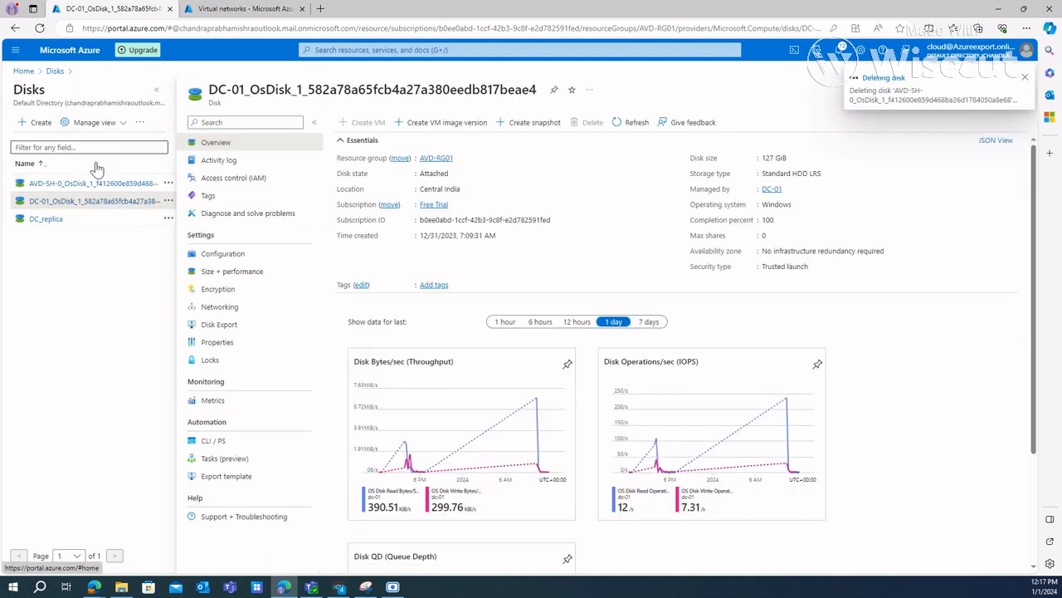
Step: Go to the Virtual machines service and delete the DC-01 virtual machine
click(390, 50)
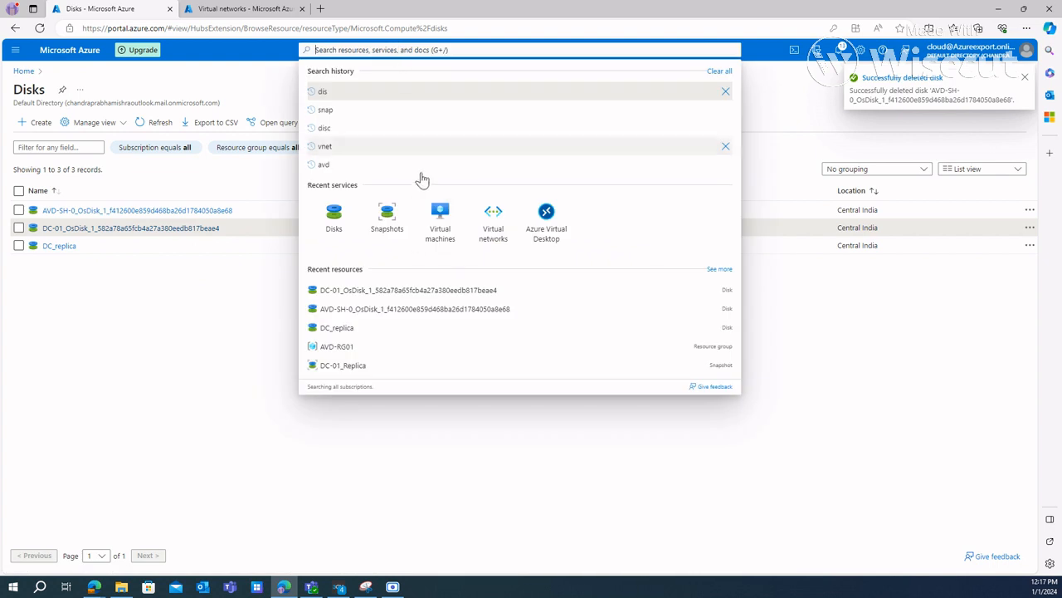
click(440, 218)
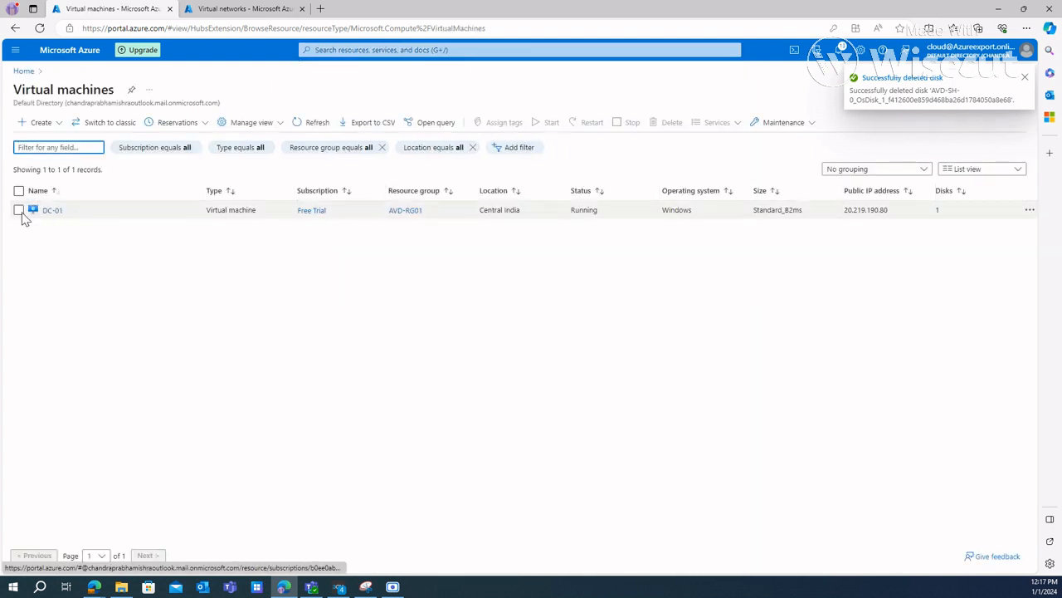
click(18, 210)
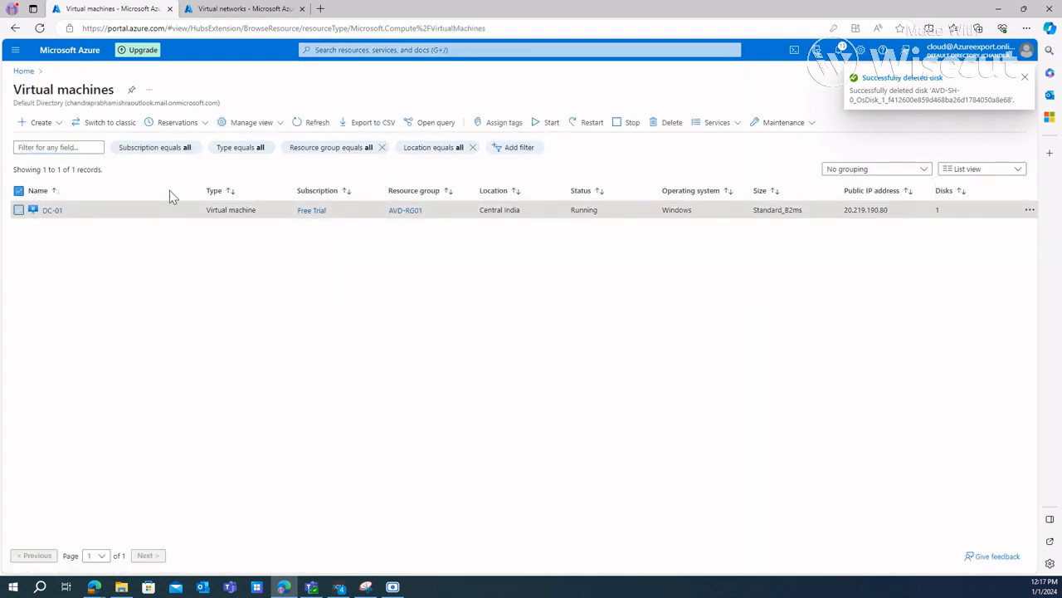
click(664, 123)
click(777, 532)
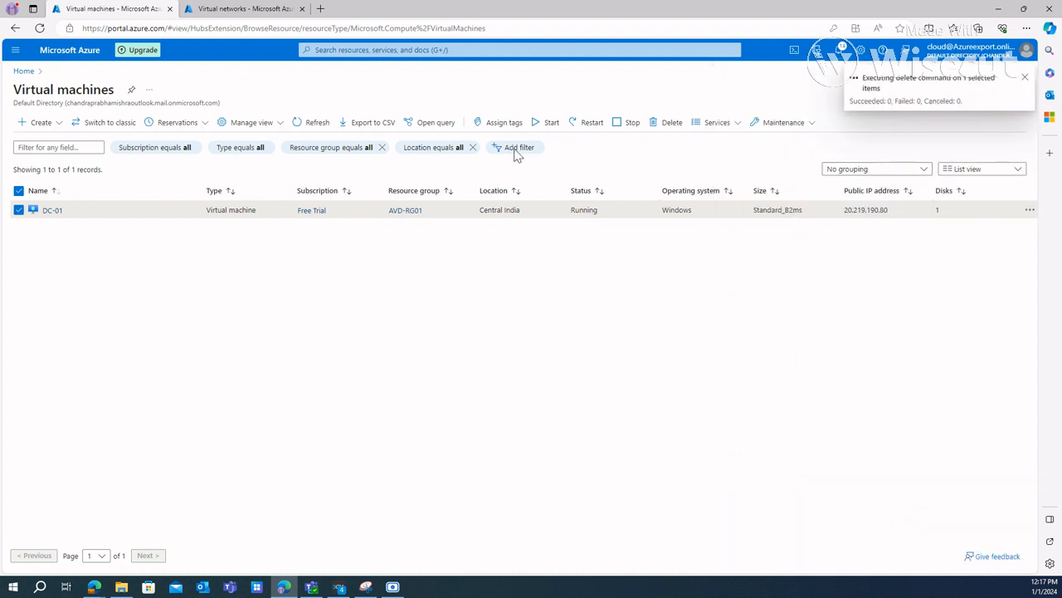
Step: Check the deletion progress of DC-01 in the virtual machine's overview and in the portal notifications
click(470, 49)
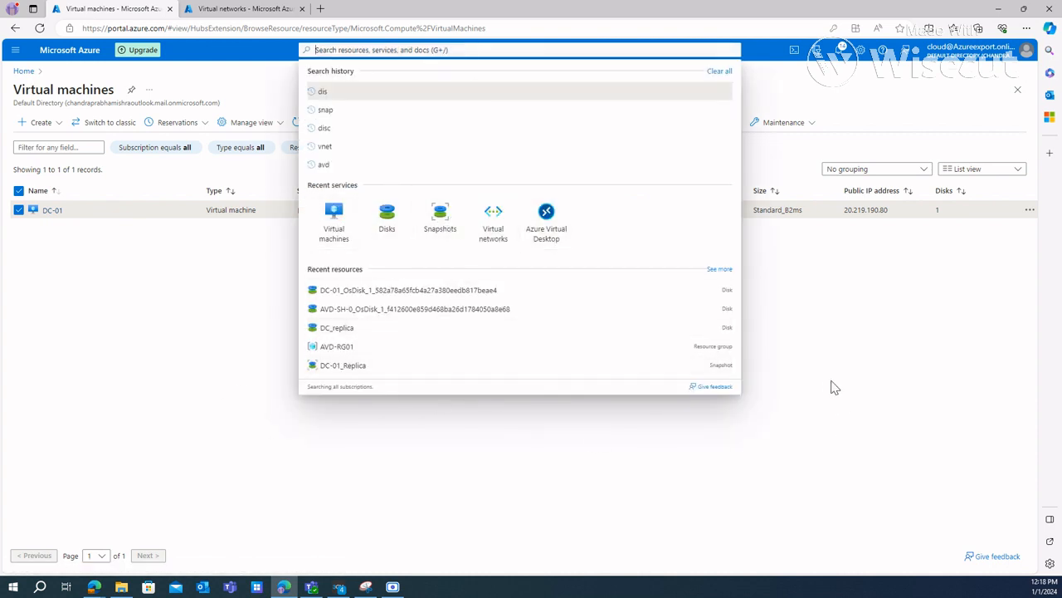
click(840, 340)
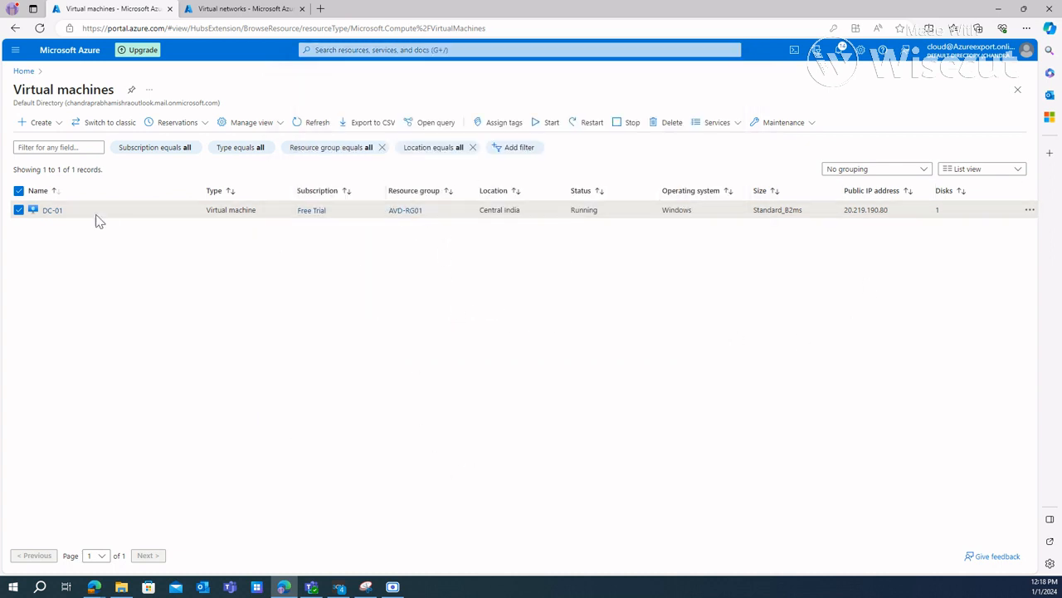
click(52, 212)
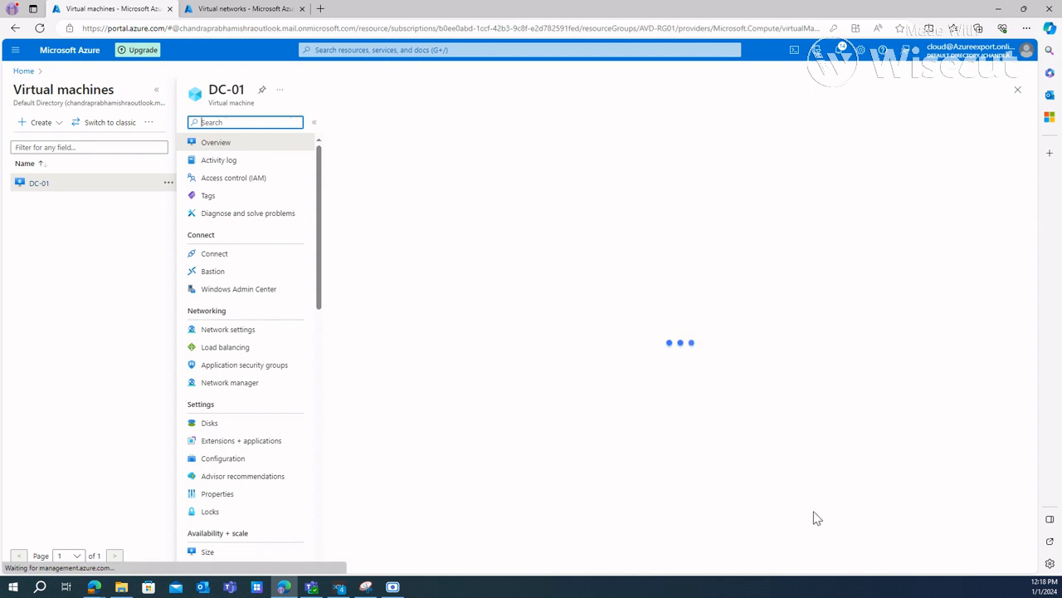
scroll(832, 386, down, 1)
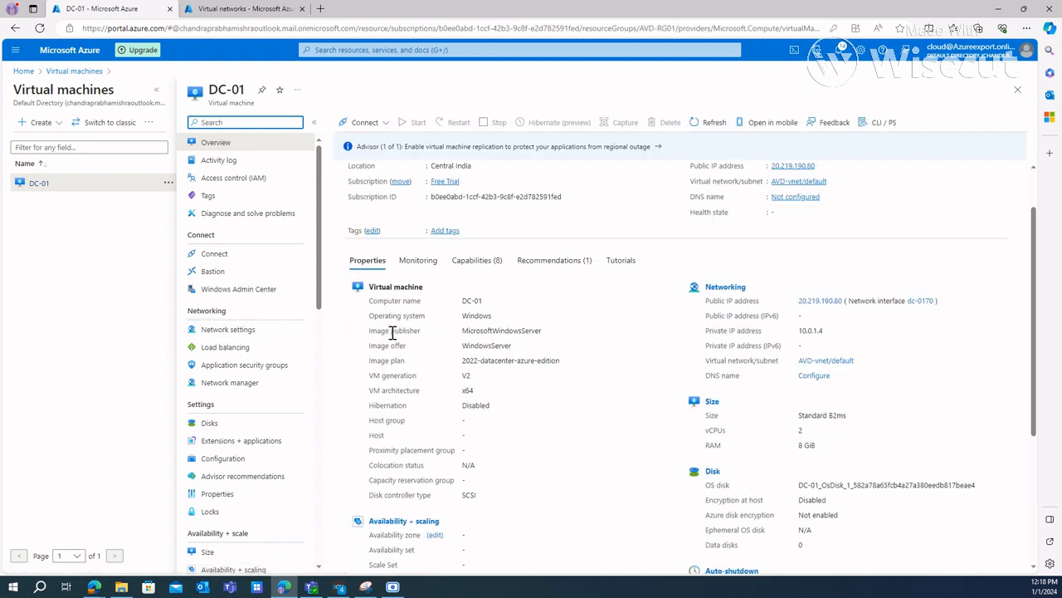
click(440, 50)
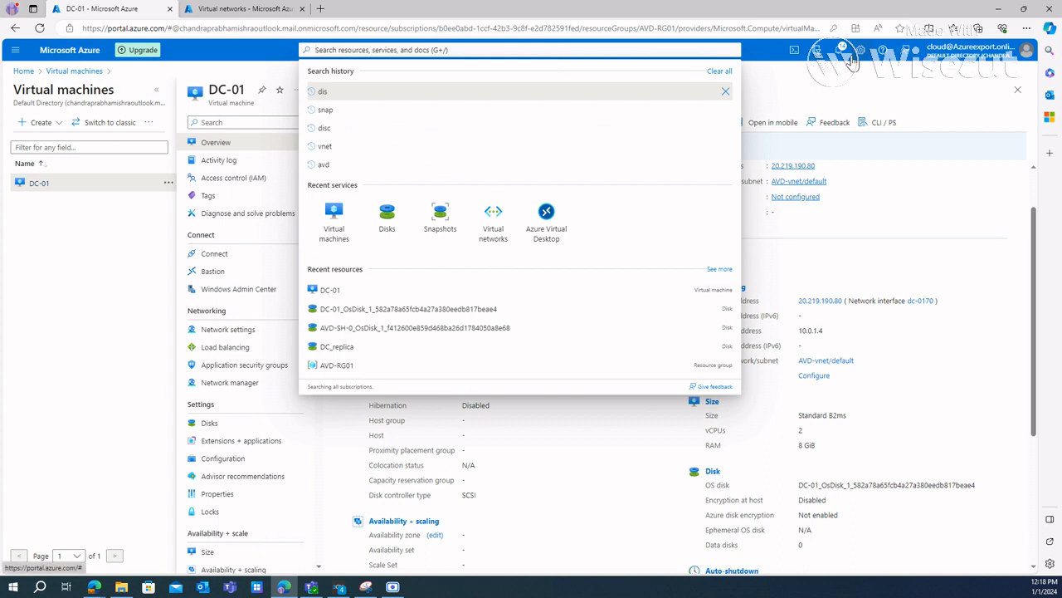
click(840, 52)
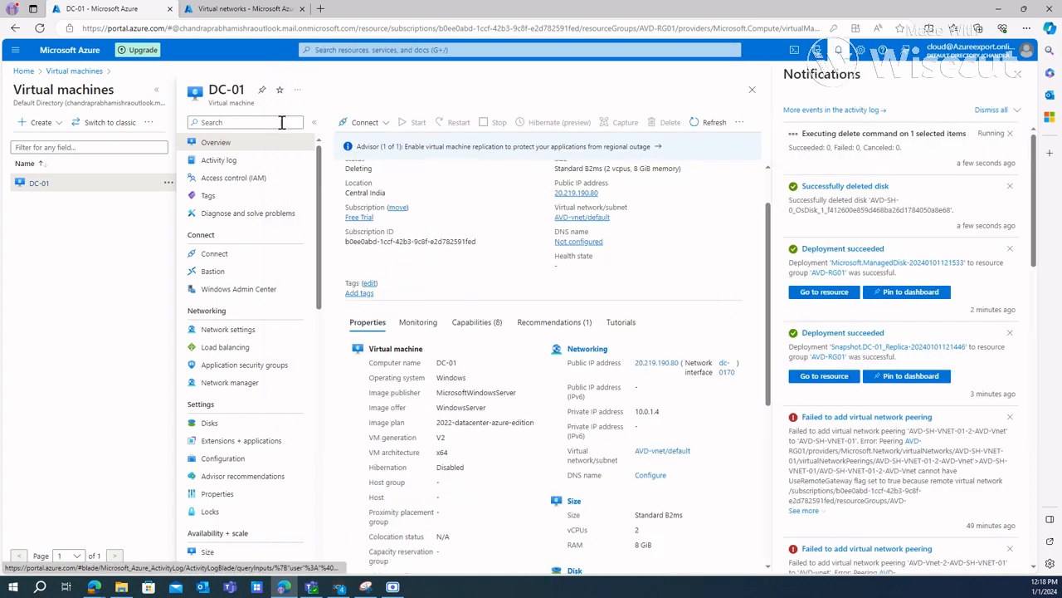
Step: Go to the Virtual machines service and start creating a new Azure virtual machine
click(405, 50)
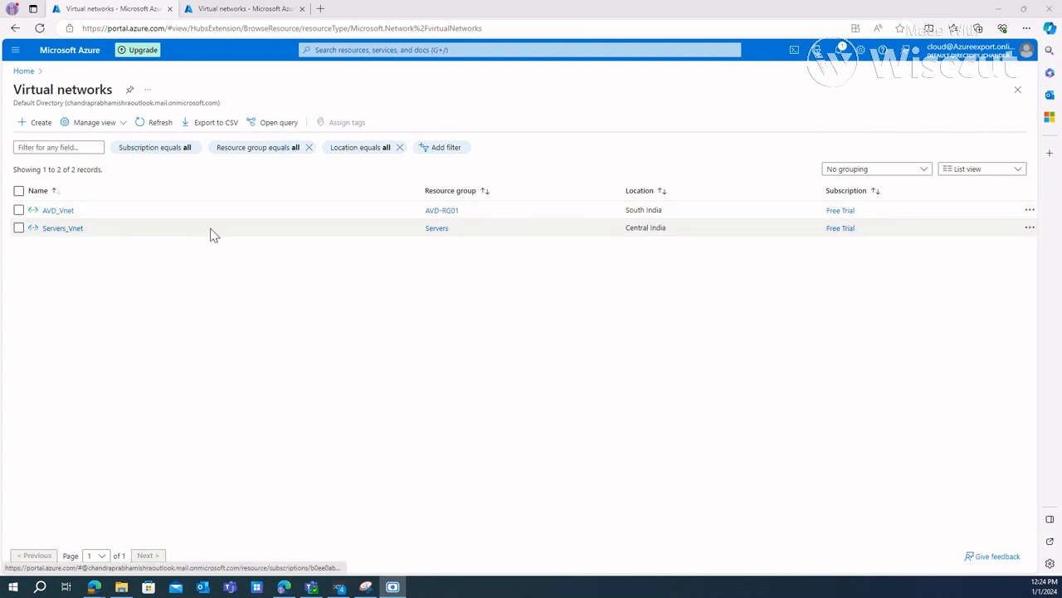
click(342, 50)
click(382, 237)
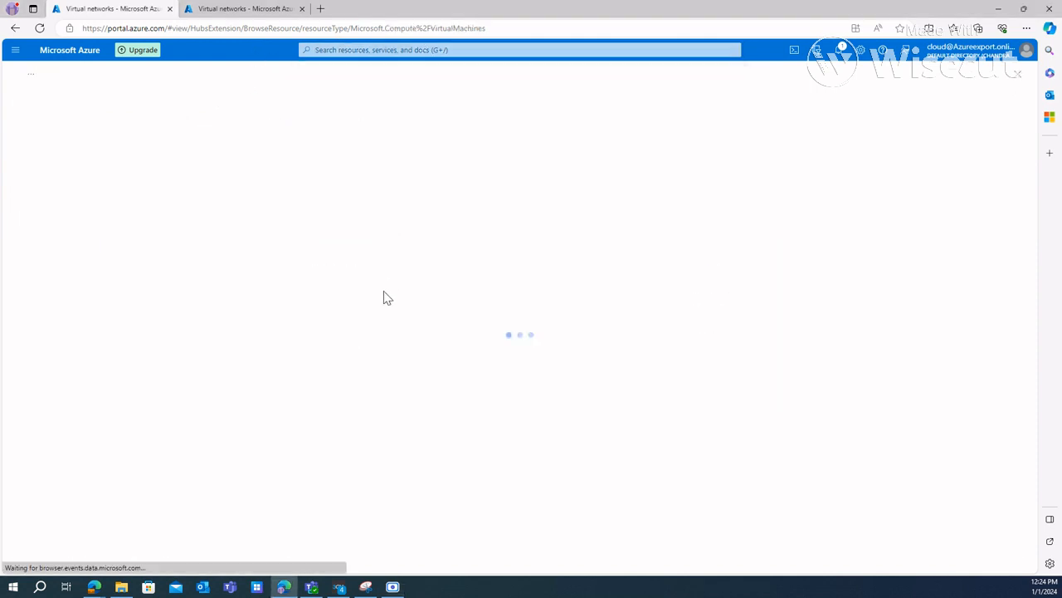
click(39, 122)
click(63, 165)
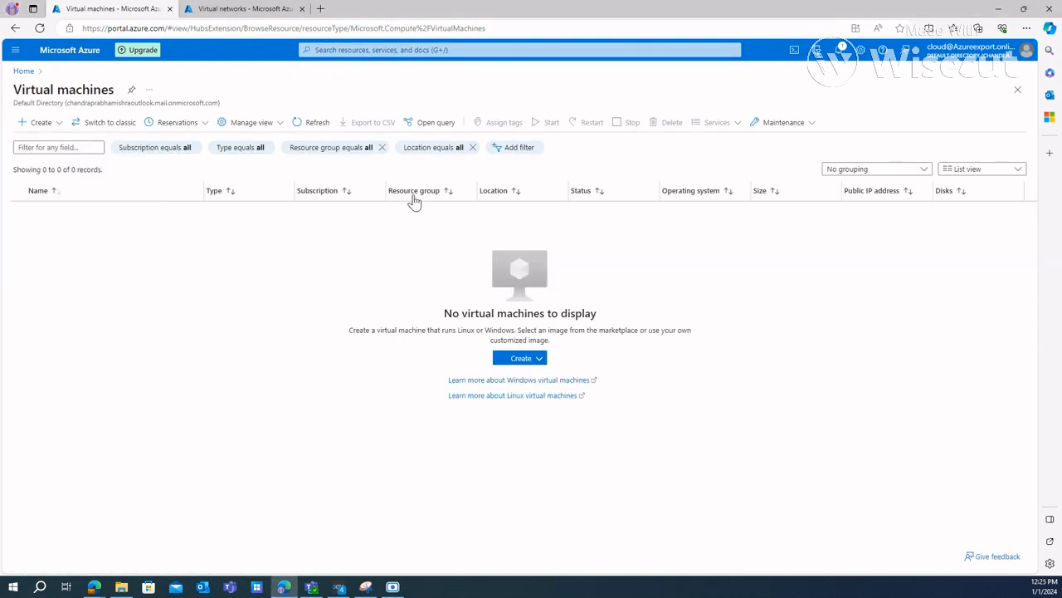
Step: Assign the virtual machine to the Servers resource group, named DC-01, with availability set to No infrastructure redundancy required
click(357, 302)
click(500, 330)
click(357, 301)
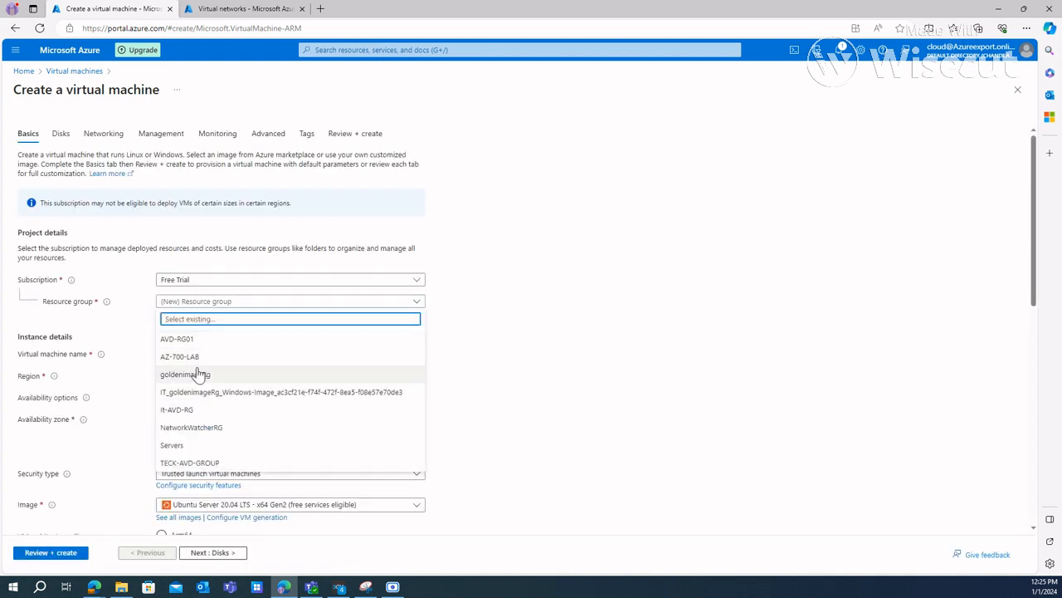
click(191, 446)
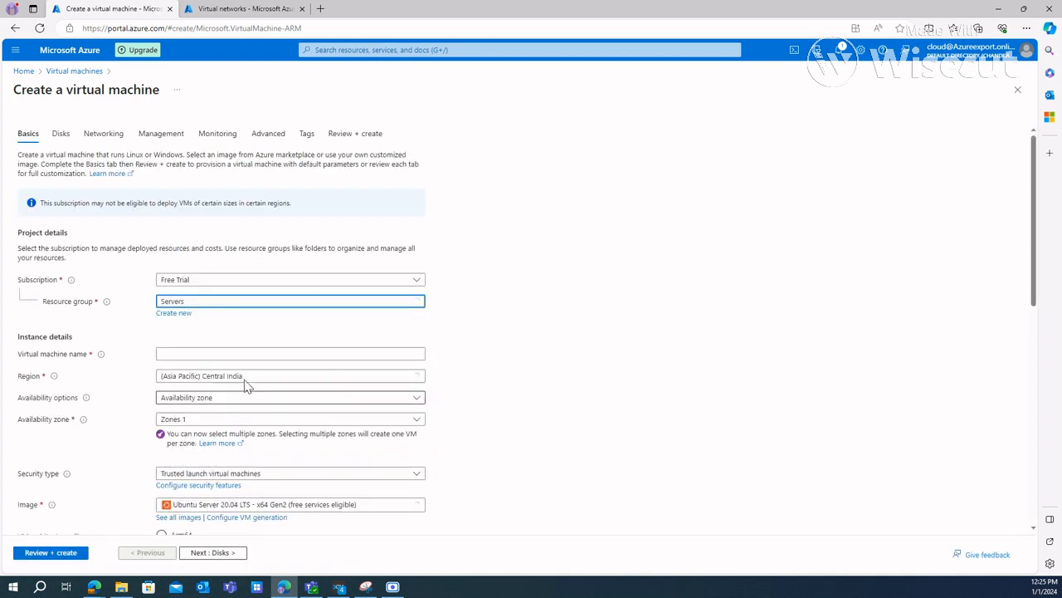
click(190, 355)
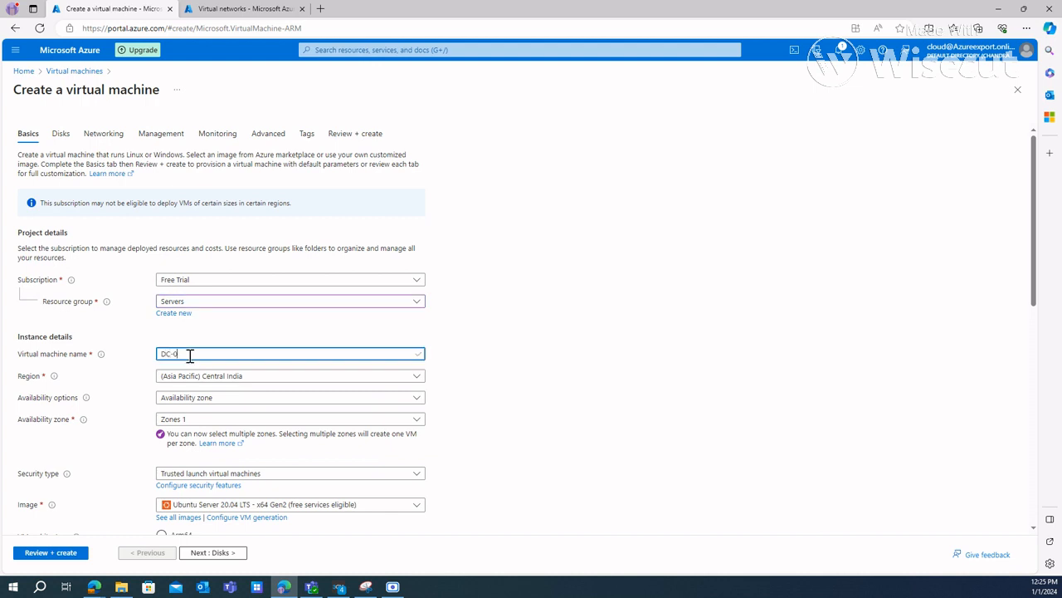
click(232, 400)
click(208, 414)
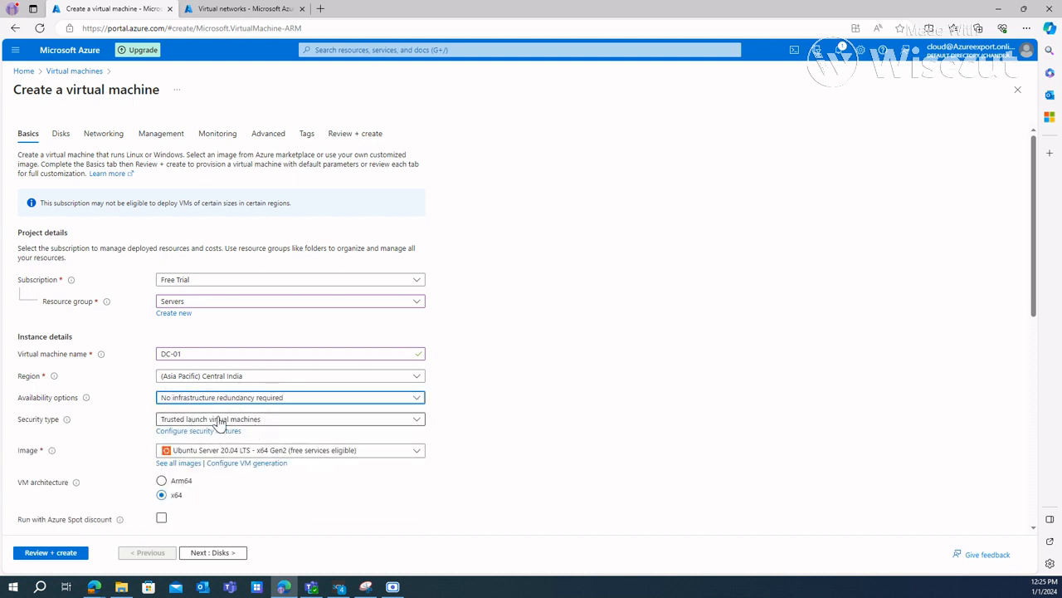
Step: Set the image to Windows Server 2022 Datacenter: Azure Edition Hotpatch - x64 Gen2 and the size to Standard_DS1_v2
click(281, 453)
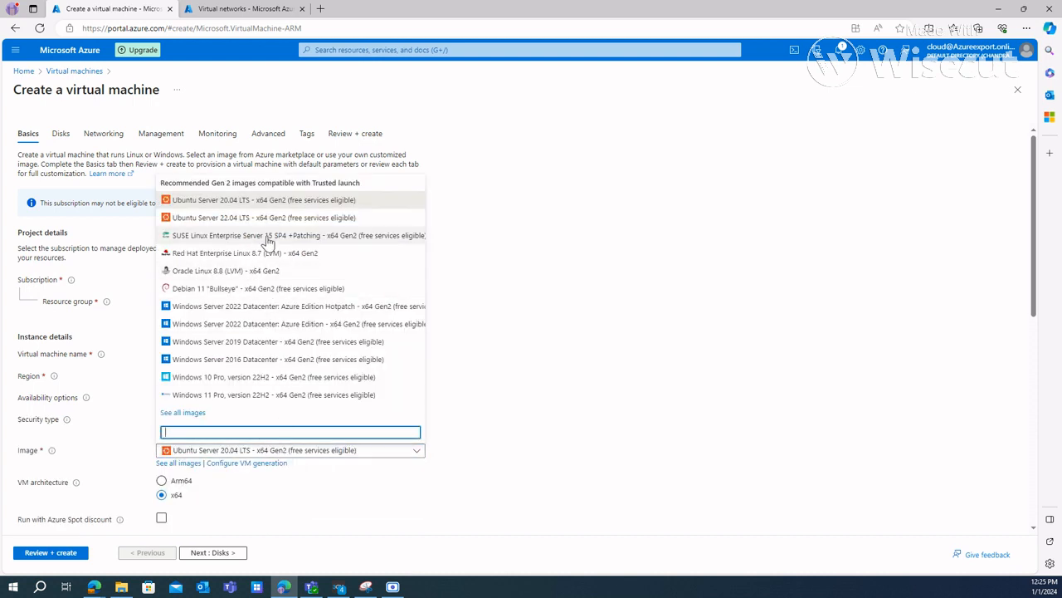
click(254, 306)
scroll(187, 458, down, 2)
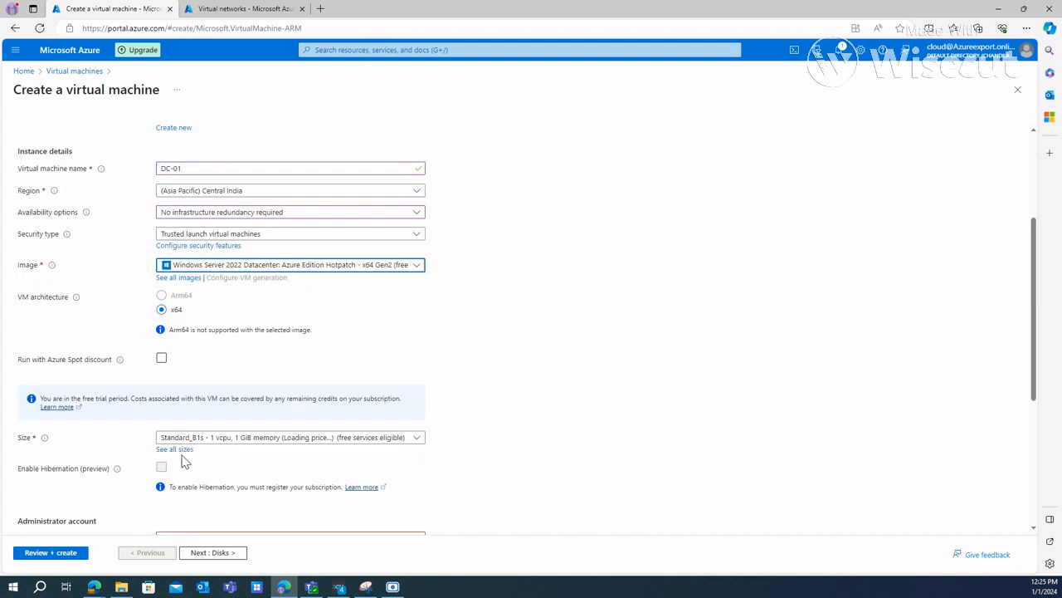
click(210, 440)
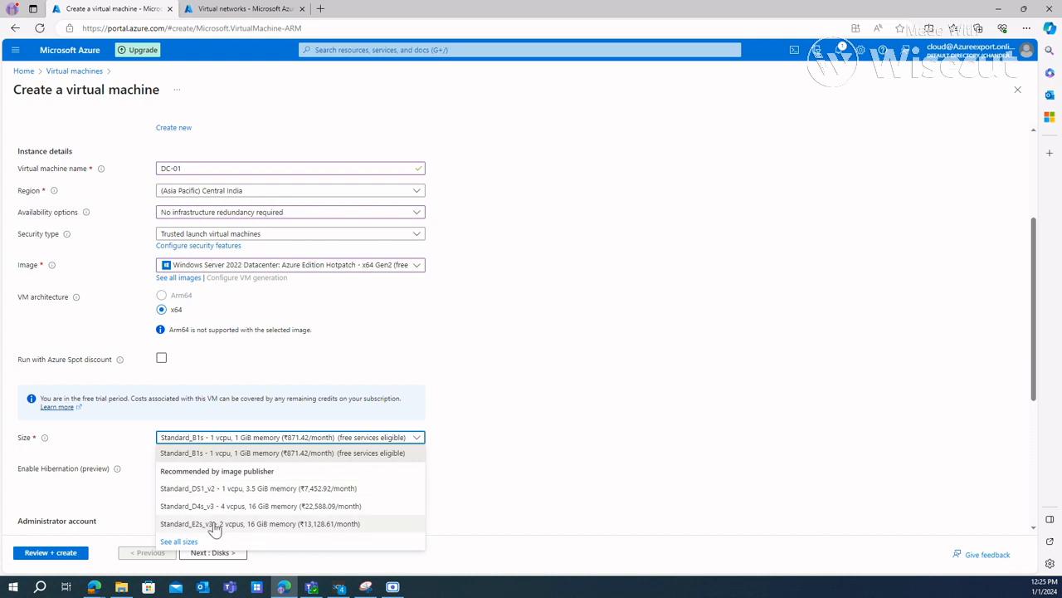
click(215, 488)
Step: Set the administrator username to Azure_Admin and enter and confirm the account password
scroll(496, 425, down, 1)
scroll(496, 426, down, 1)
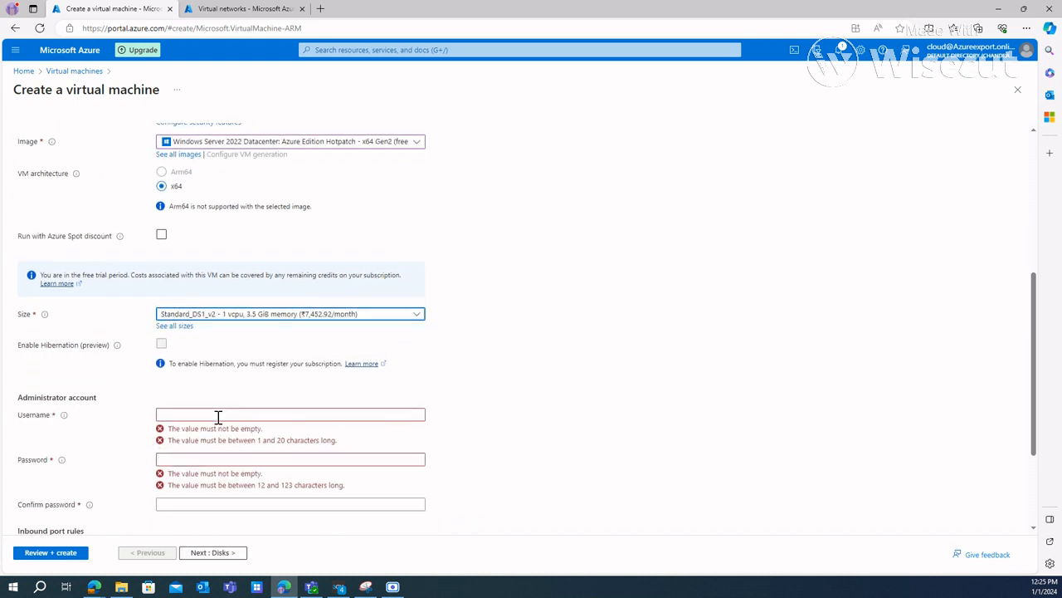
click(218, 415)
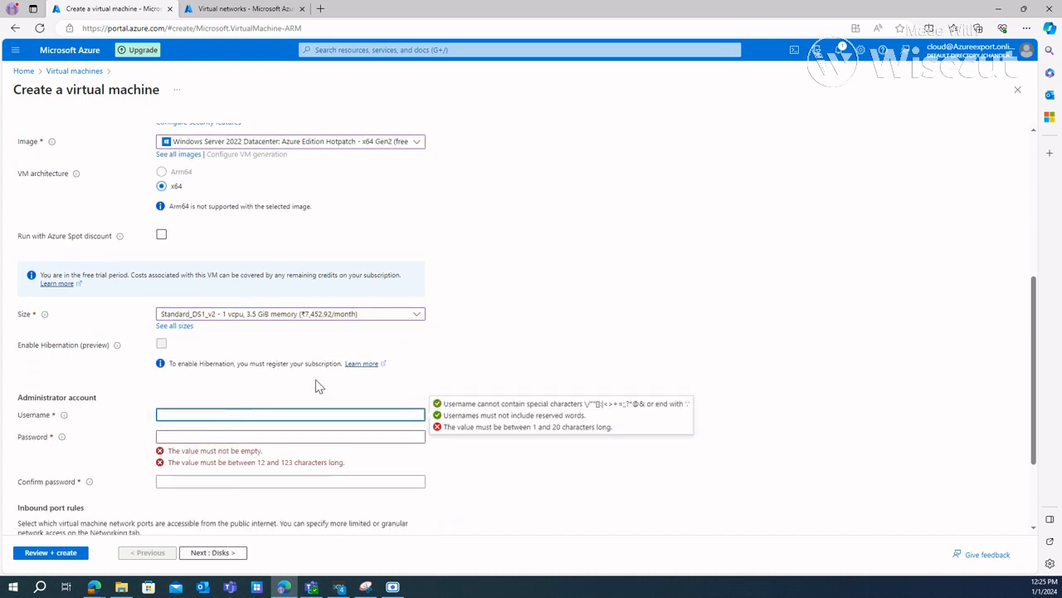
key(Tab)
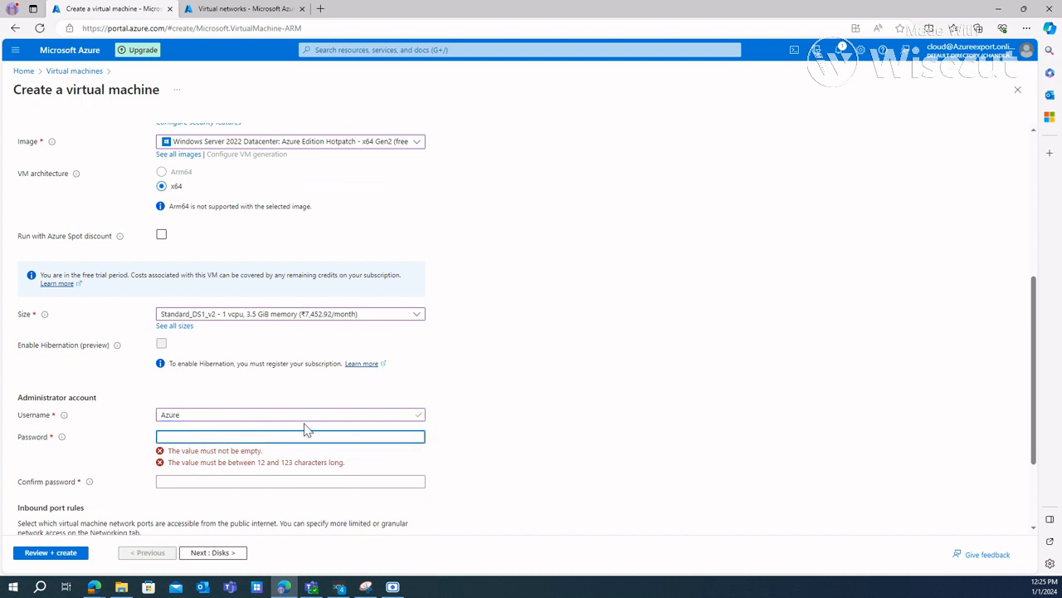
click(305, 419)
text(_Adm)
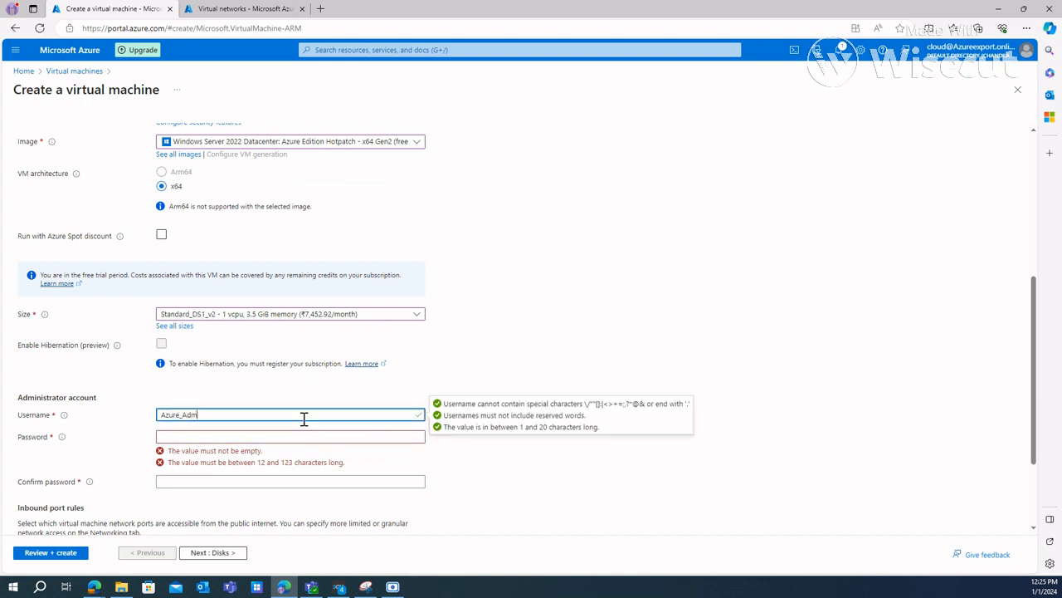
text(in)
key(Tab)
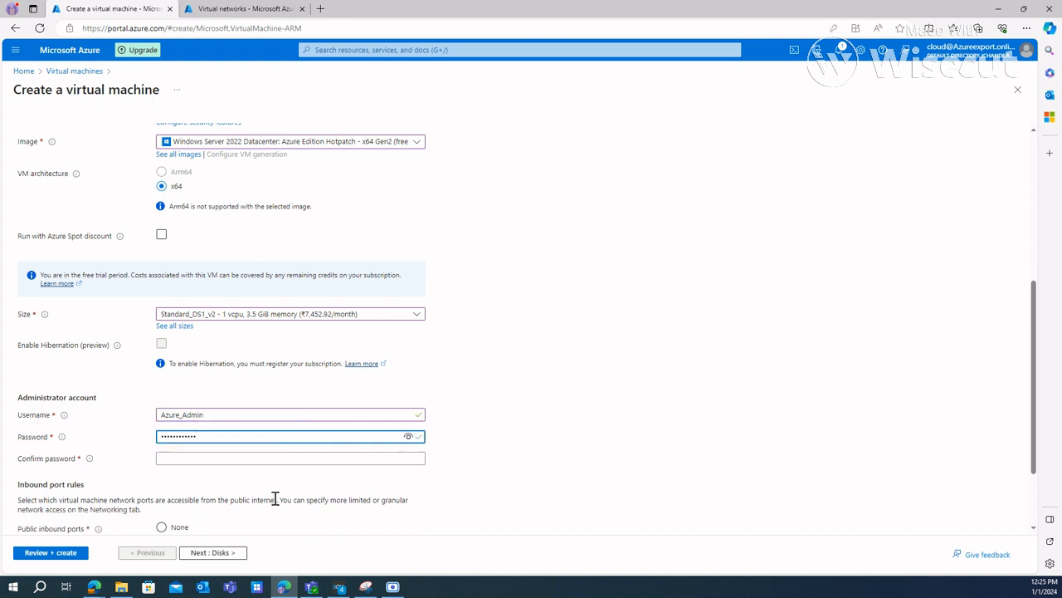
click(239, 462)
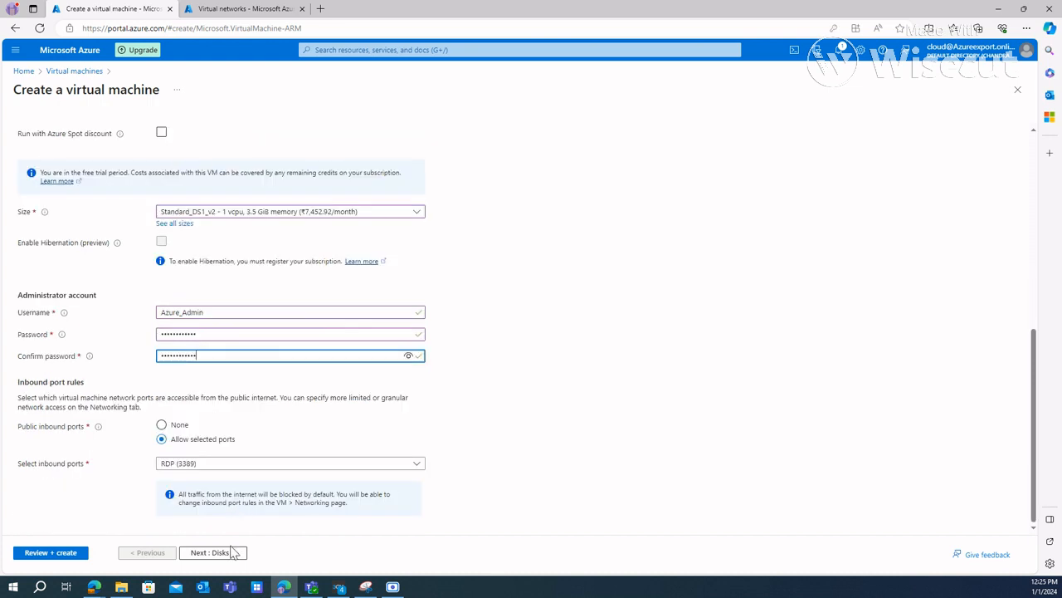
Step: Keep the default disk, management, monitoring, advanced and tag settings with networking on server_sub_01 and RDP (3389), and validate the DC-01 configuration
click(218, 554)
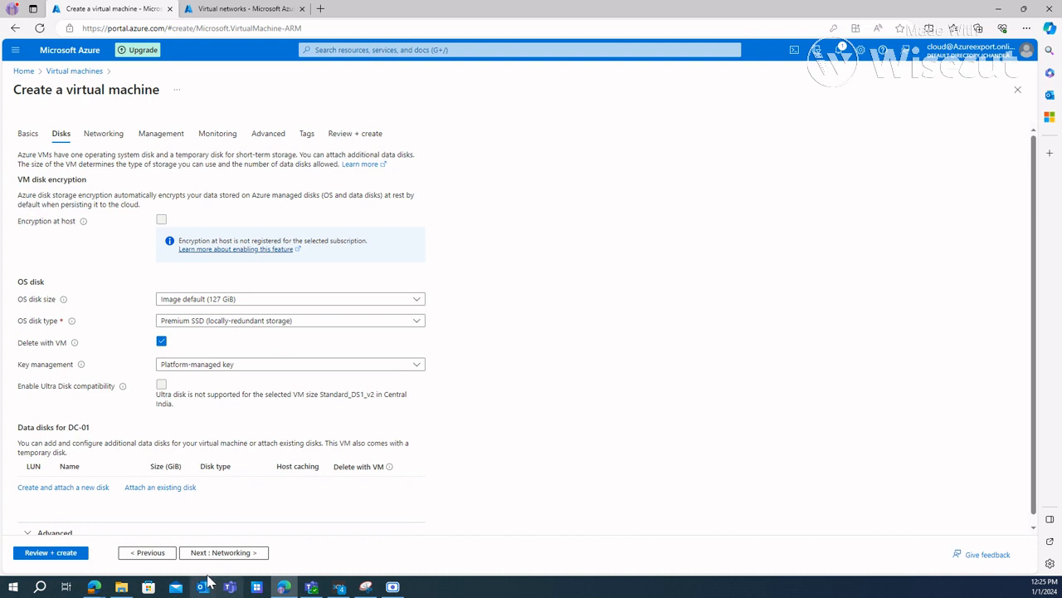
click(220, 553)
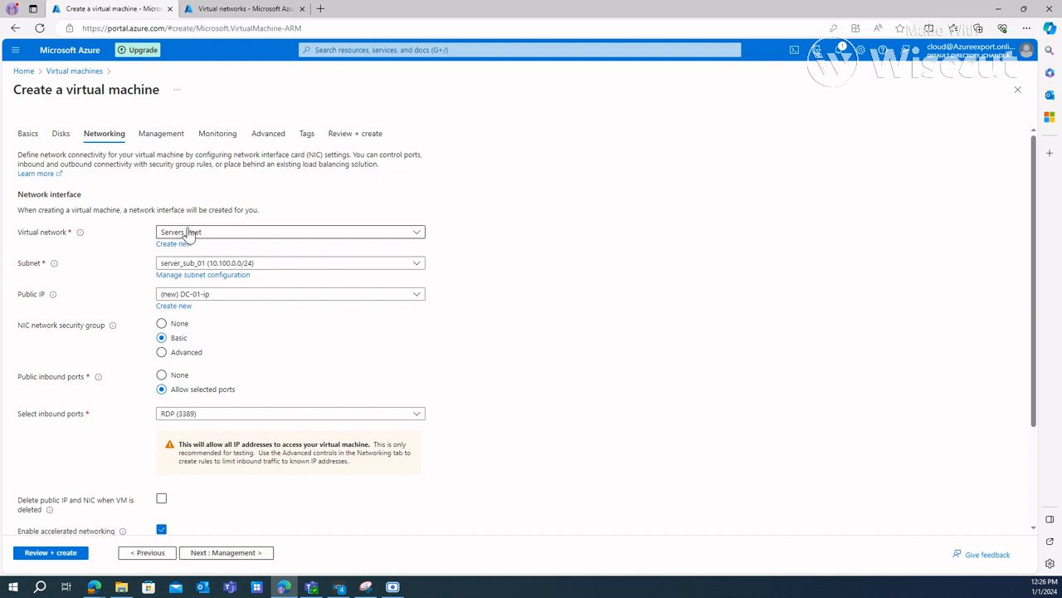
click(219, 553)
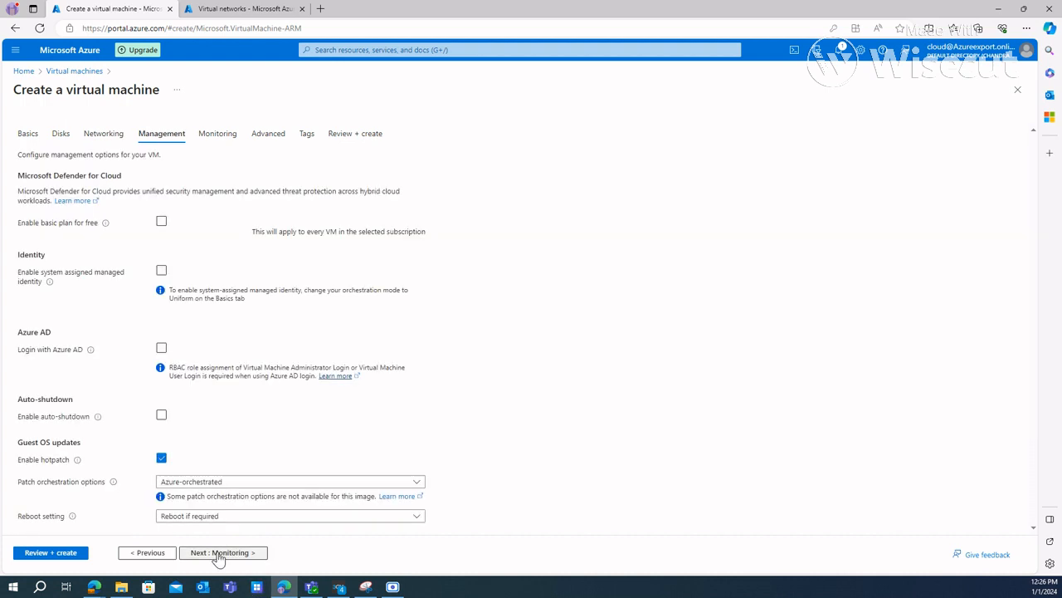
click(219, 554)
click(219, 554)
click(219, 553)
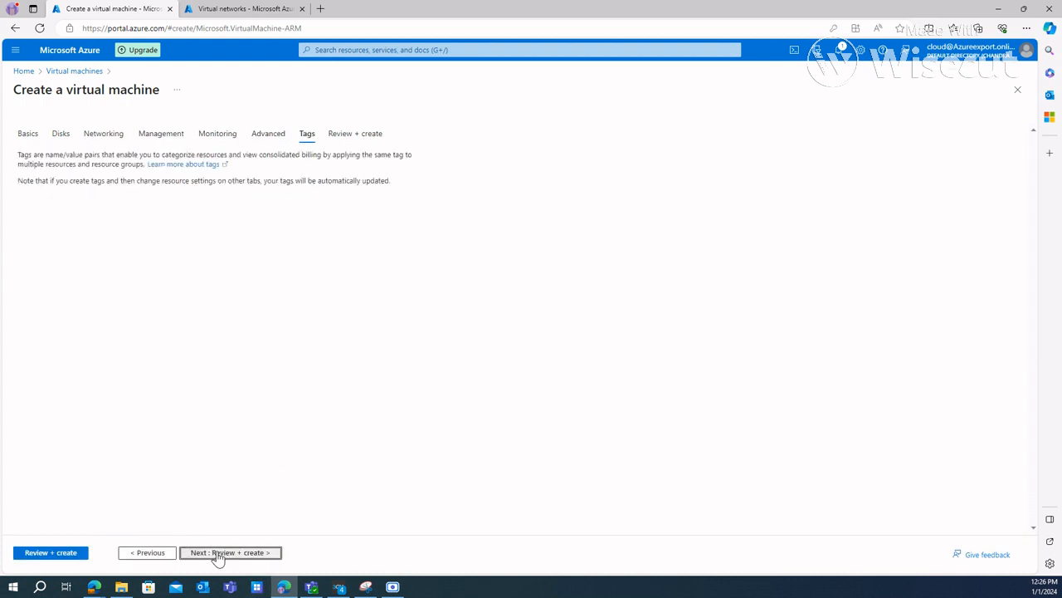
click(71, 555)
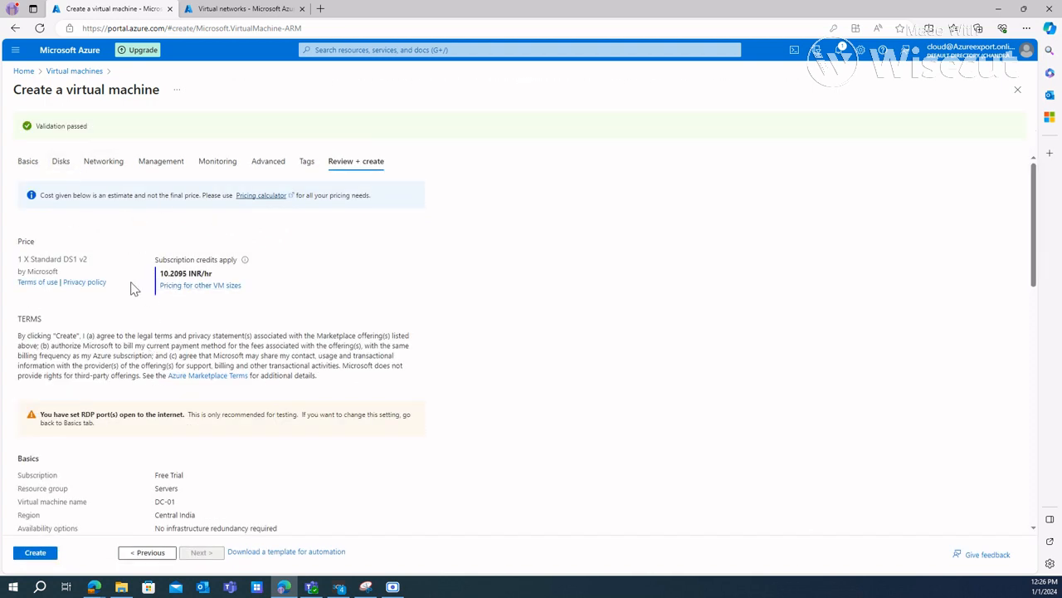
Step: Set the new VM's OS disk type to Standard SSD with locally-redundant storage
click(104, 164)
click(61, 135)
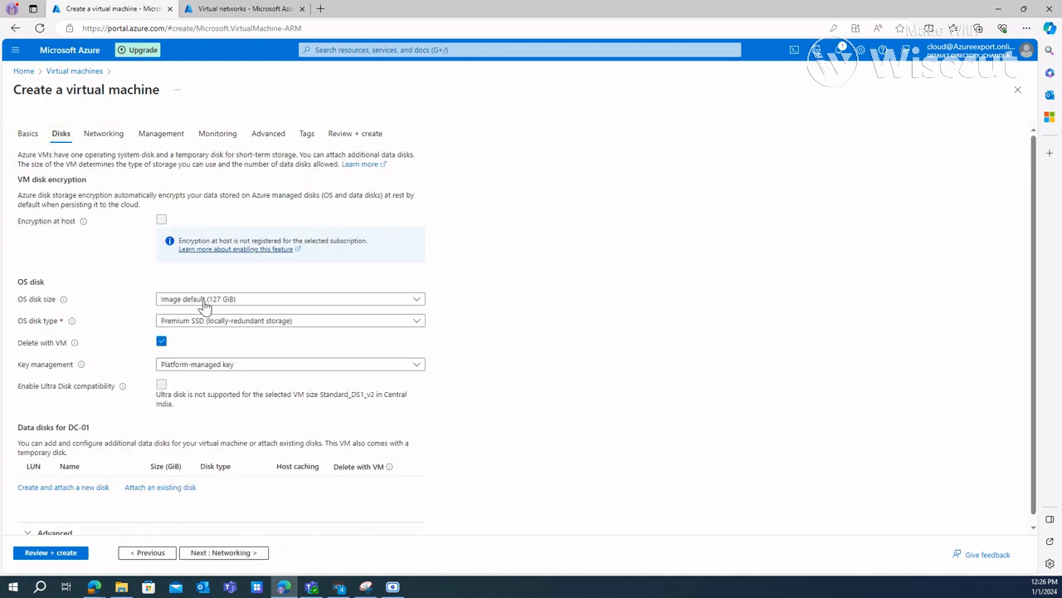
click(215, 319)
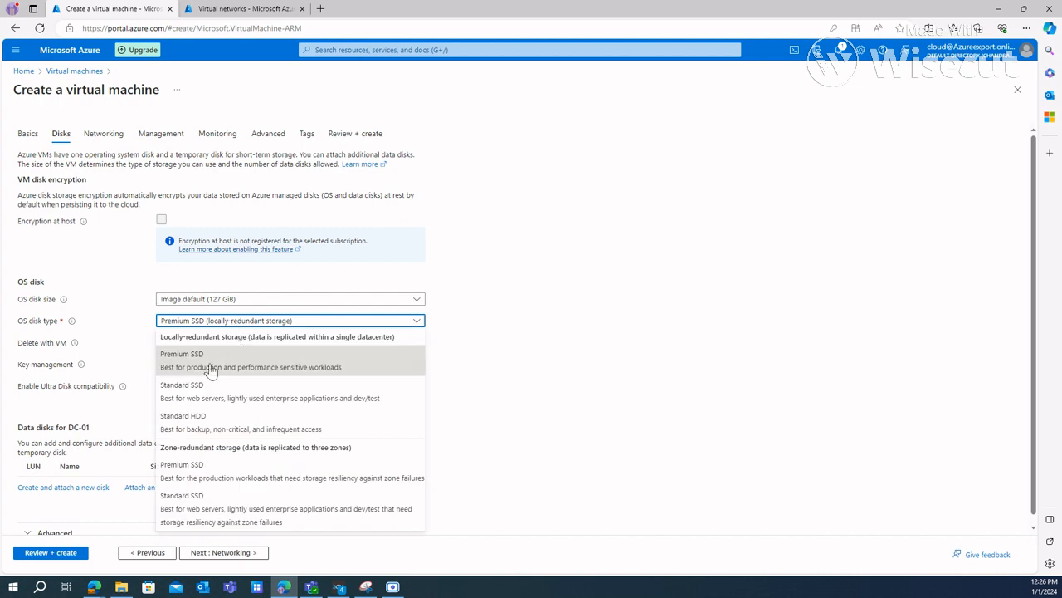
click(196, 397)
Step: Change the VM size to B2s in the basic settings and create the DC-01 virtual machine
click(29, 137)
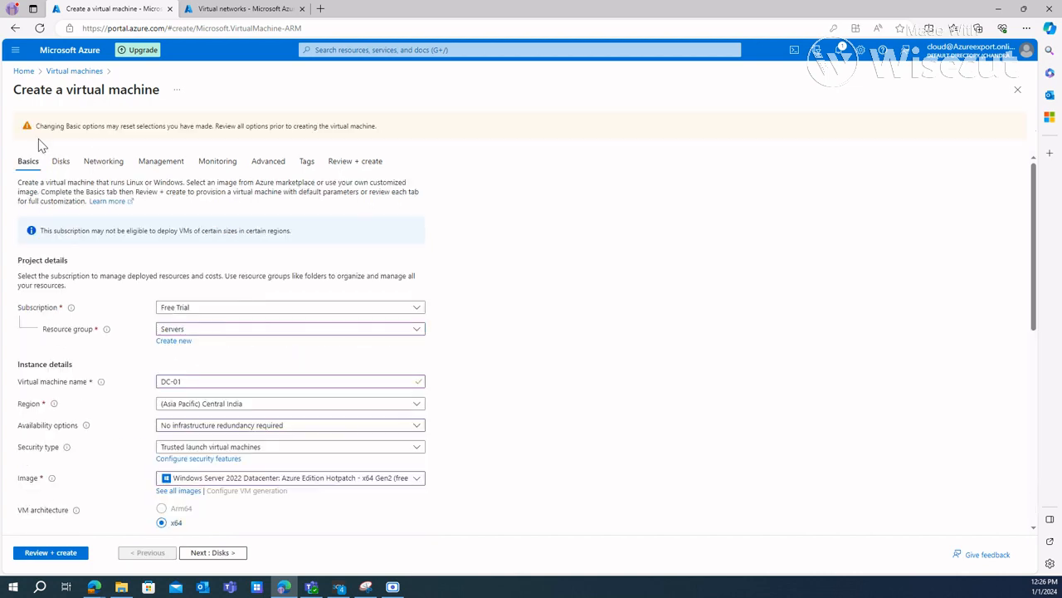
scroll(296, 448, down, 5)
scroll(297, 448, down, 1)
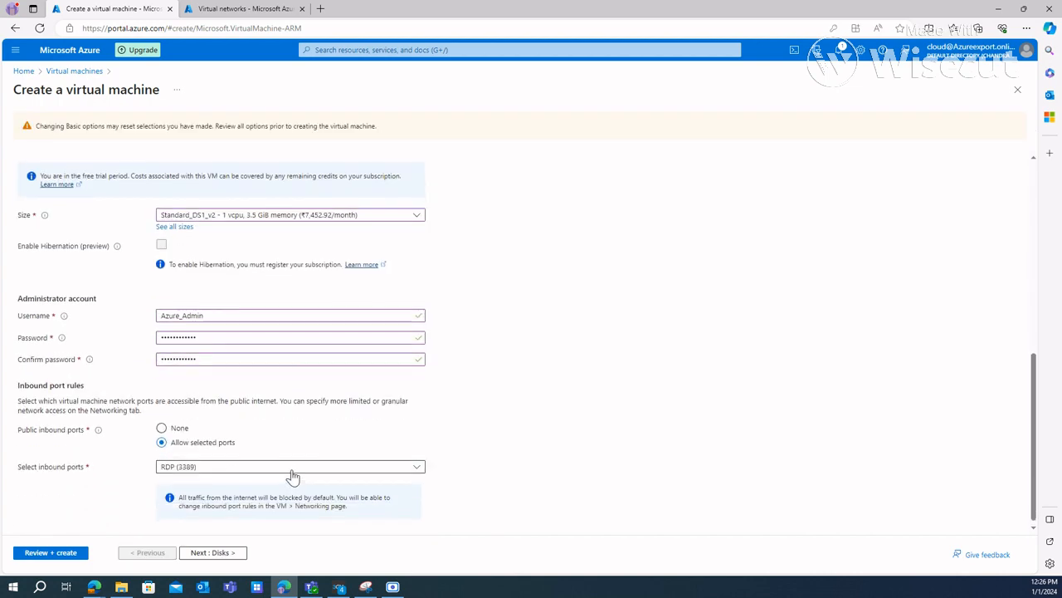
scroll(293, 473, up, 5)
click(61, 161)
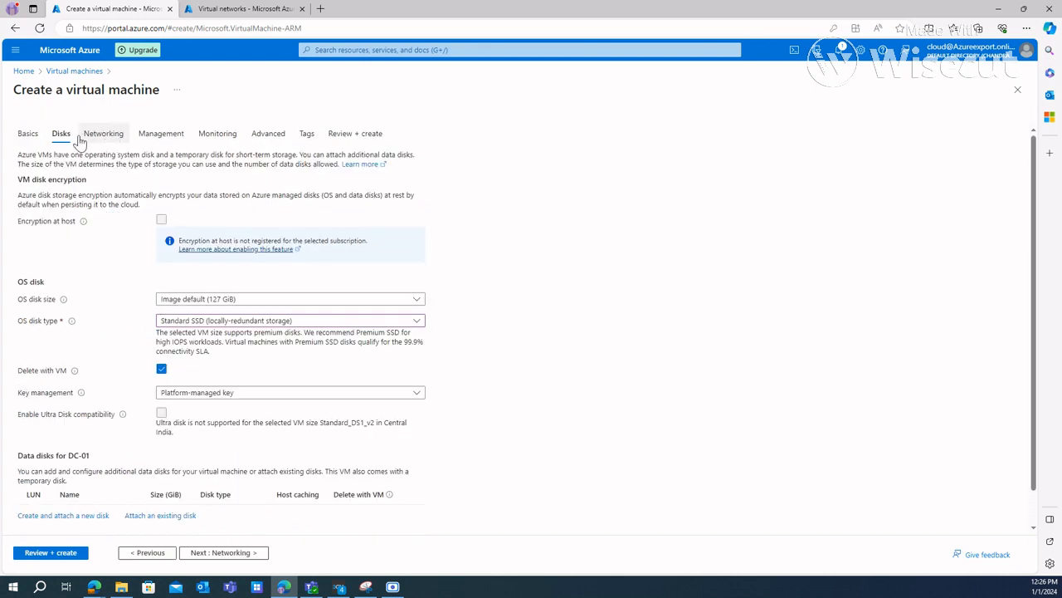
click(28, 136)
scroll(282, 428, down, 2)
scroll(282, 428, down, 1)
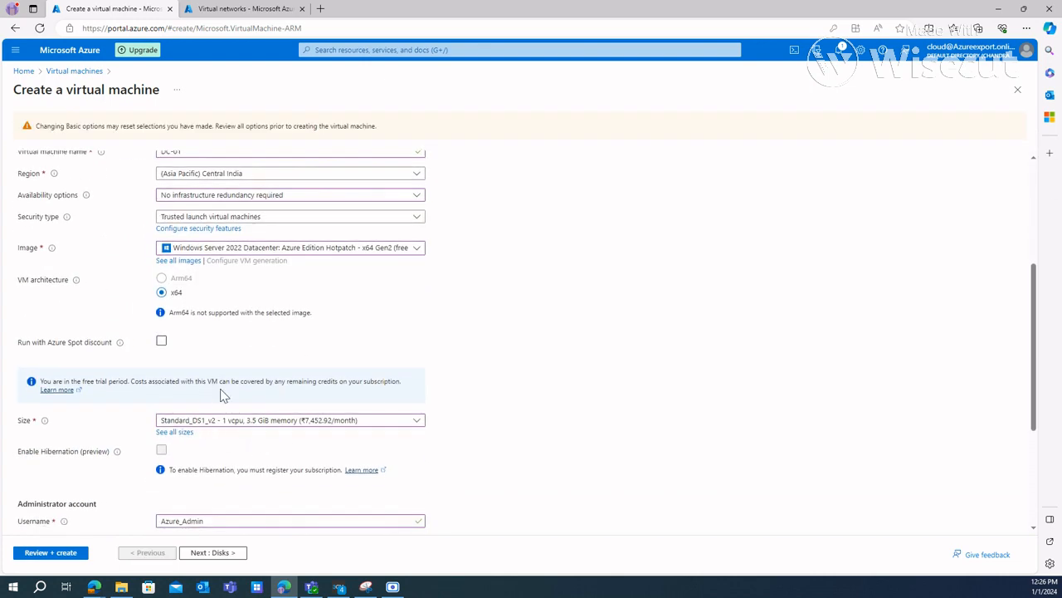
click(268, 421)
click(180, 525)
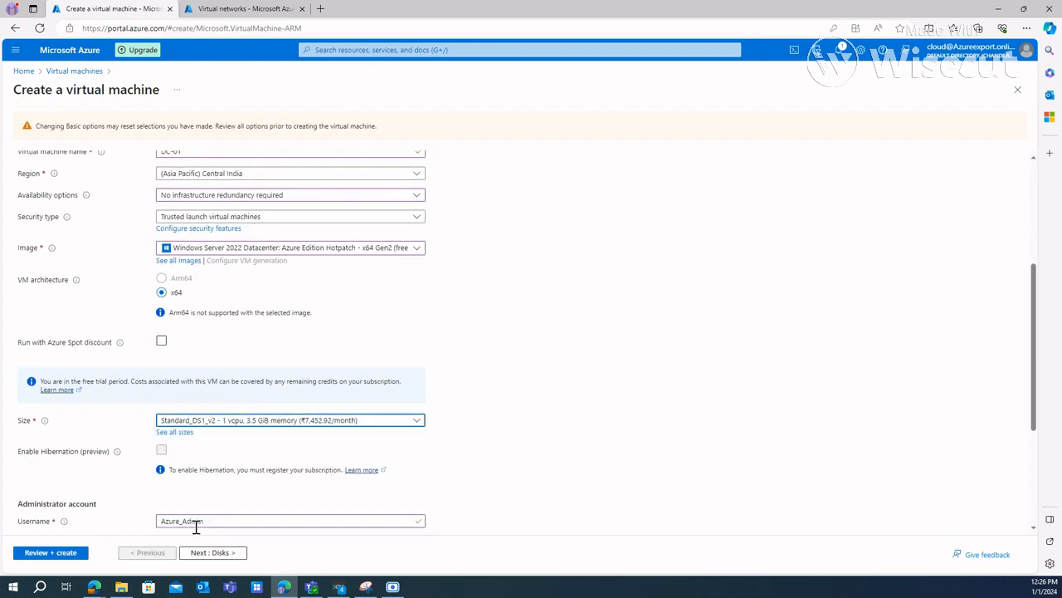
click(95, 282)
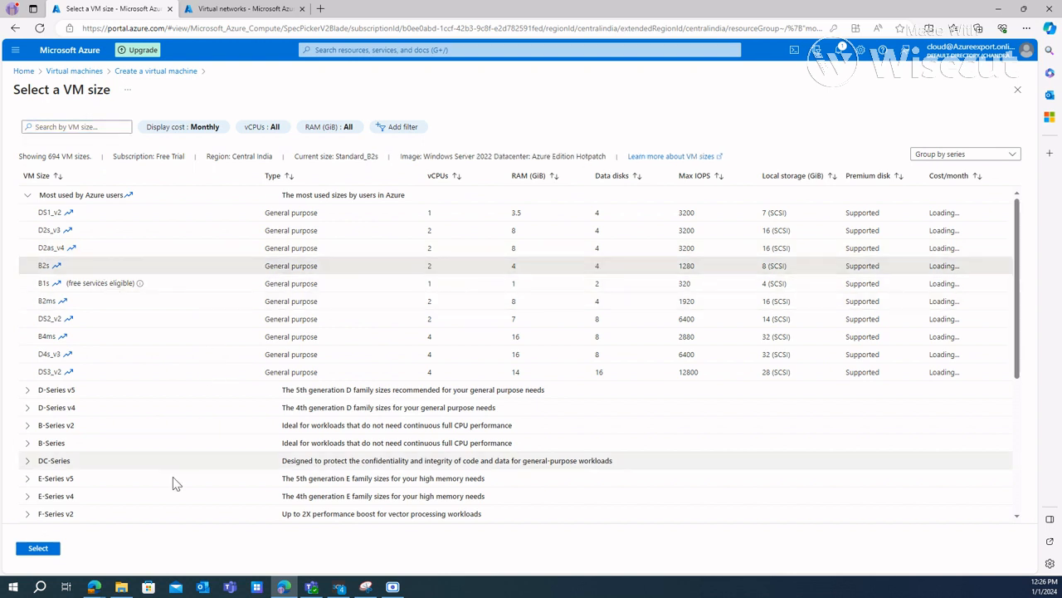
click(38, 548)
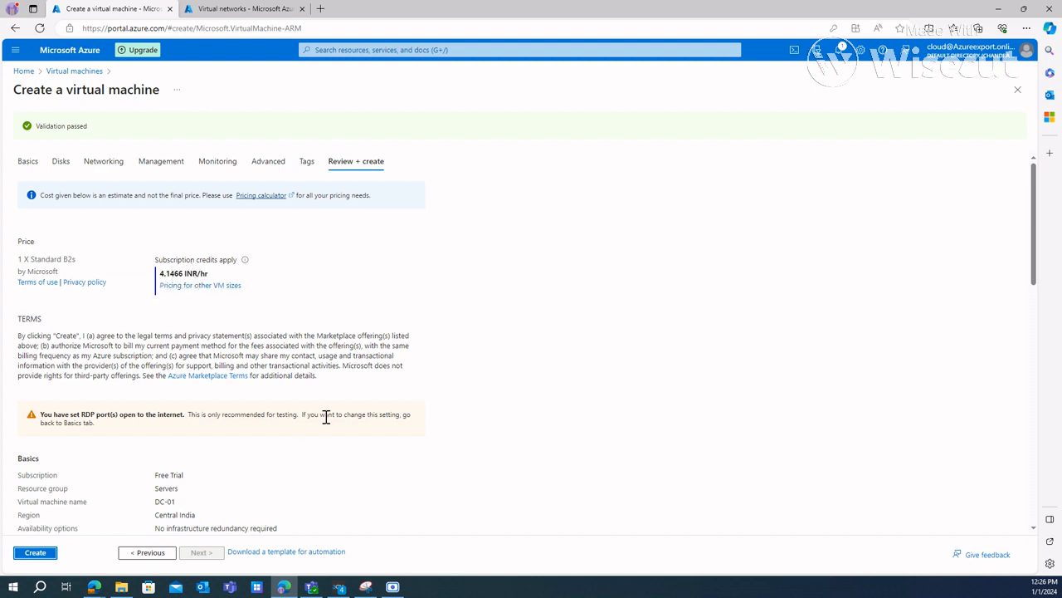
click(44, 555)
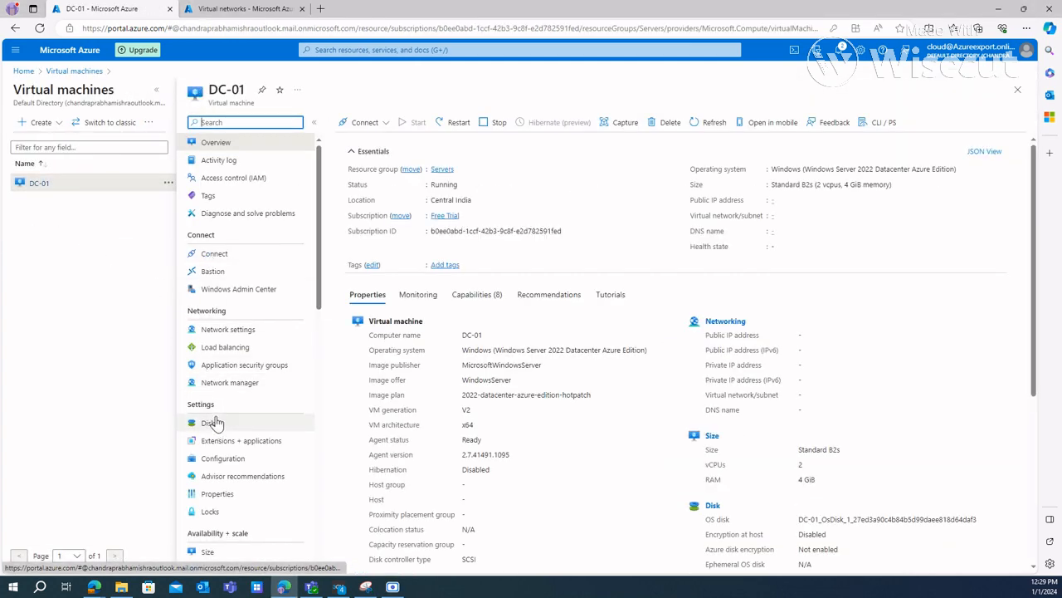
Step: Swap DC-01's OS disk for DC_replica, confirming with the VM name DC-01, and check the swap progress in the notifications
click(245, 430)
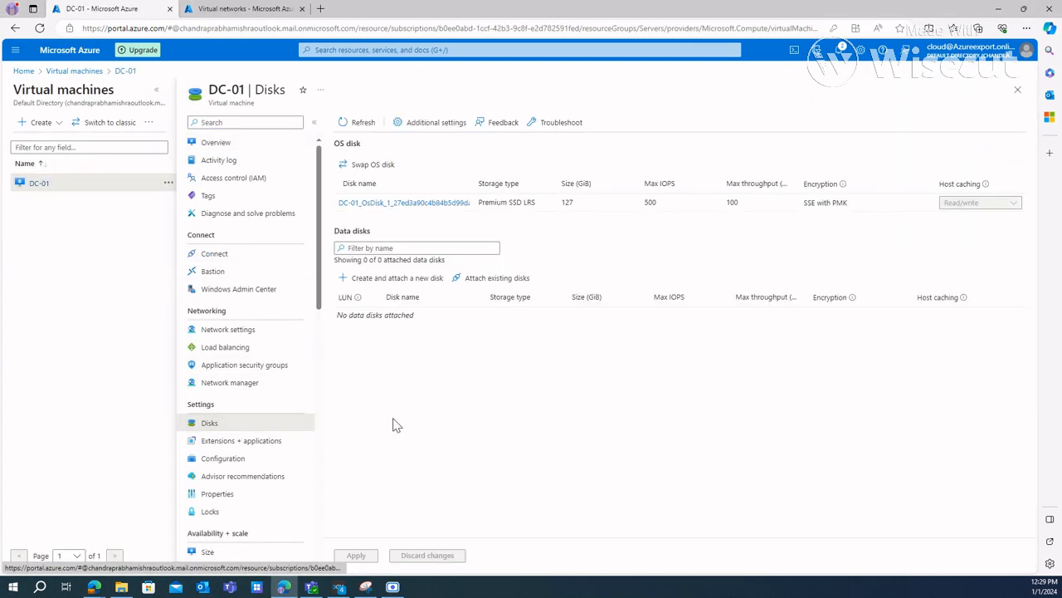
click(372, 165)
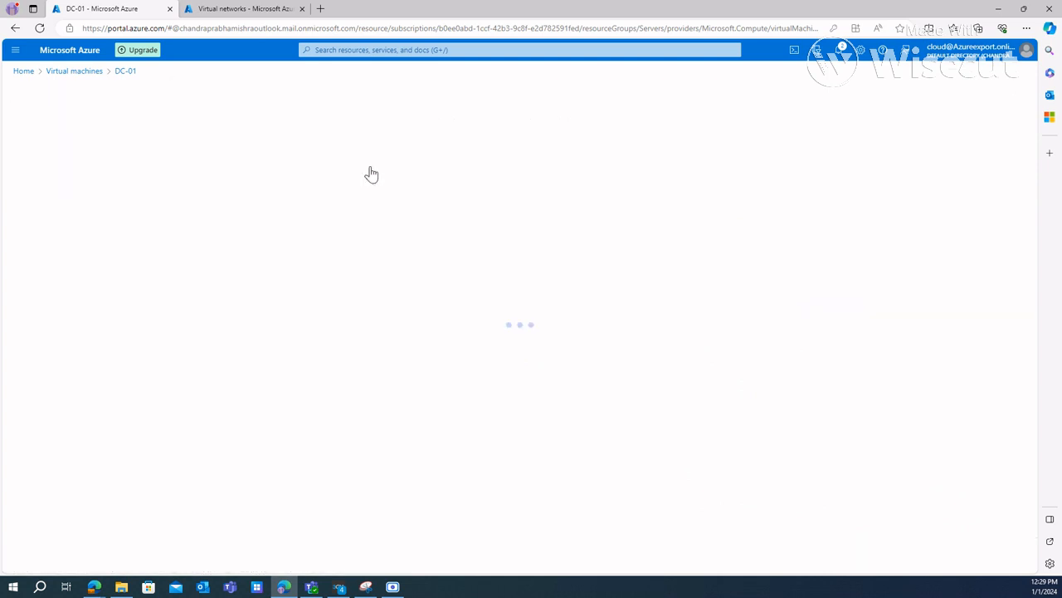
click(216, 164)
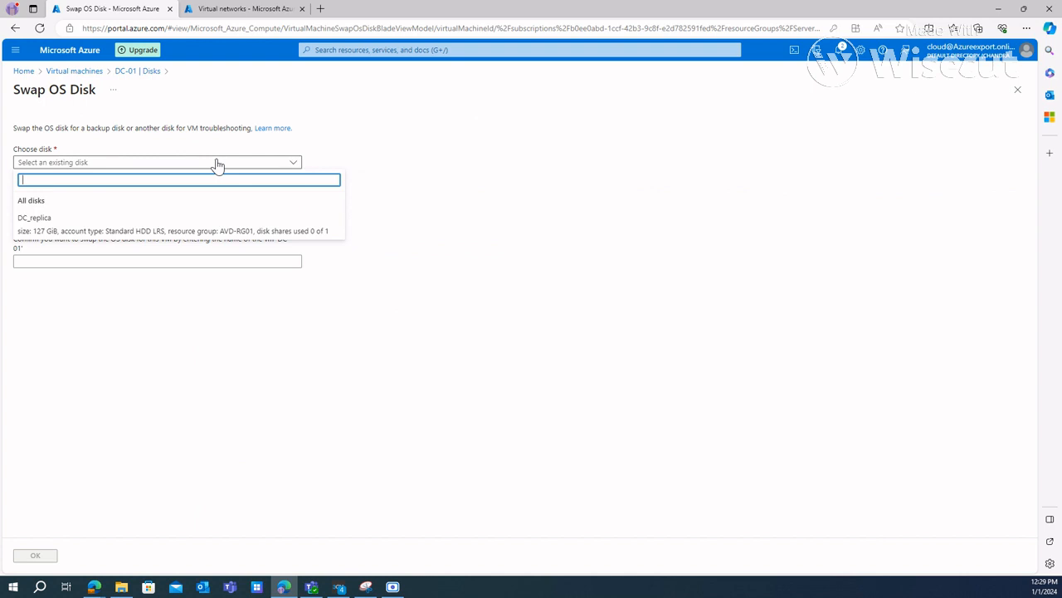
click(118, 229)
click(81, 264)
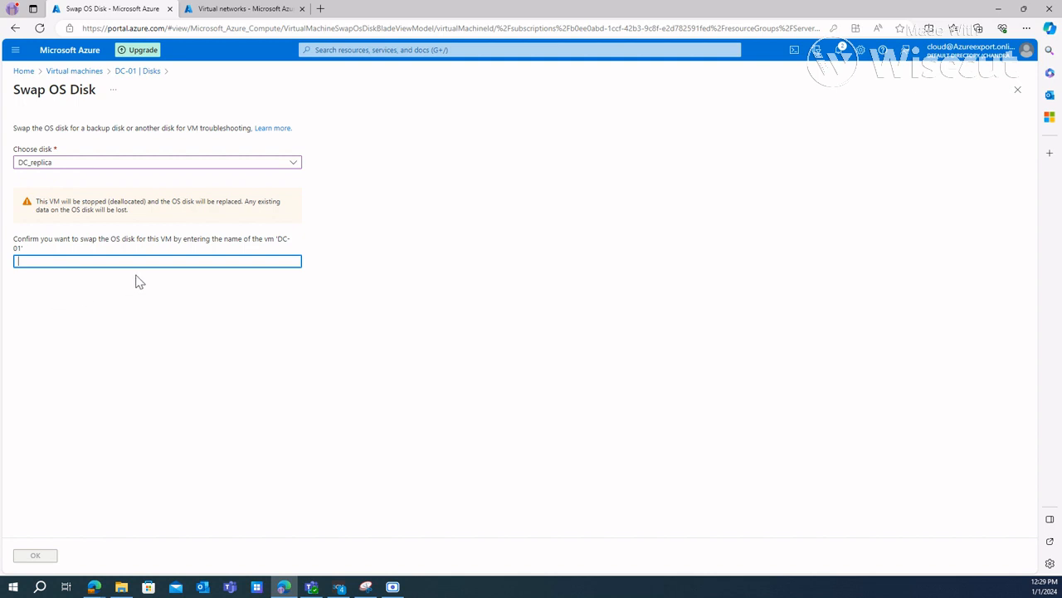
text(DC-01)
click(36, 558)
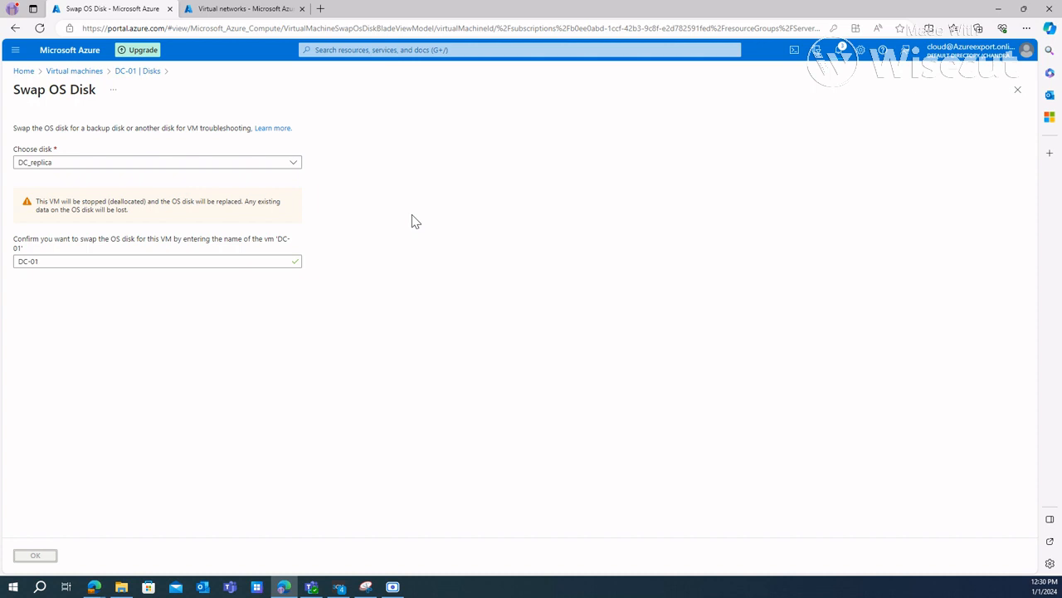
click(836, 50)
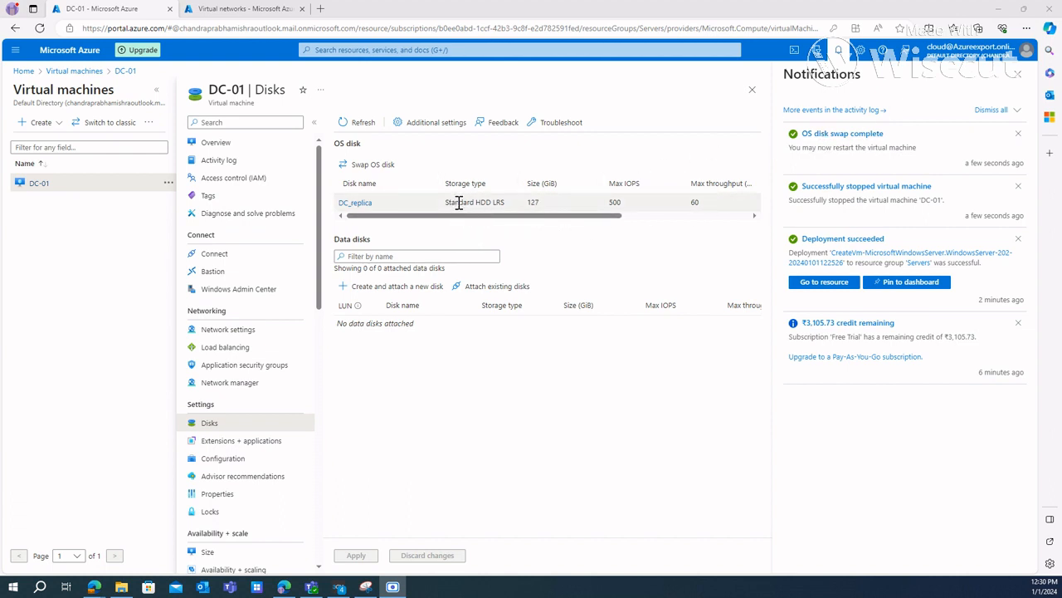
Step: Examine the storage type of the swapped OS disk and DC-01's additional disk settings
drag(452, 204, 498, 204)
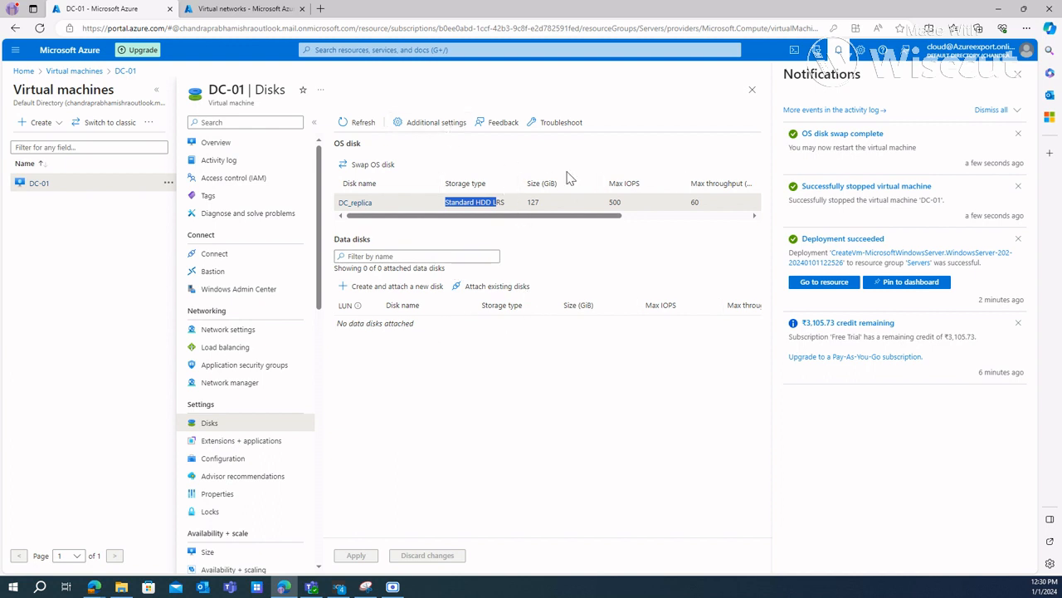
click(448, 123)
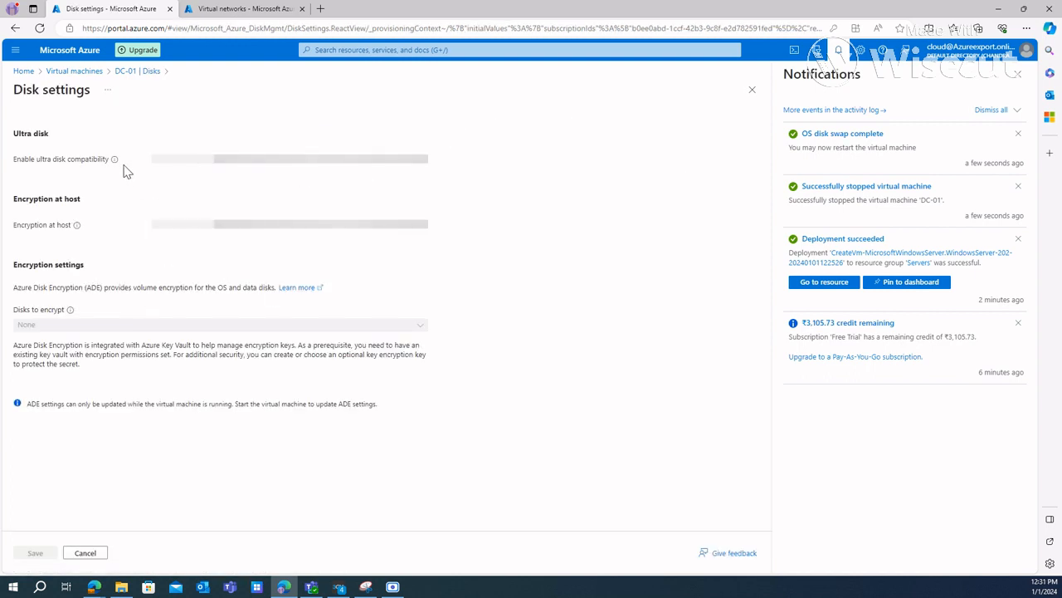
click(140, 71)
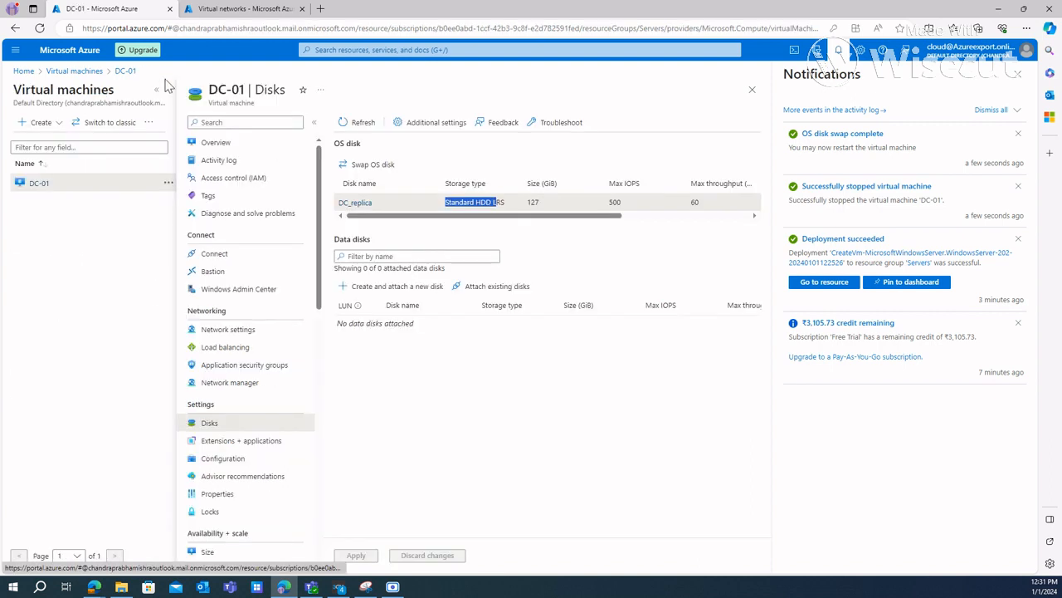
click(1017, 74)
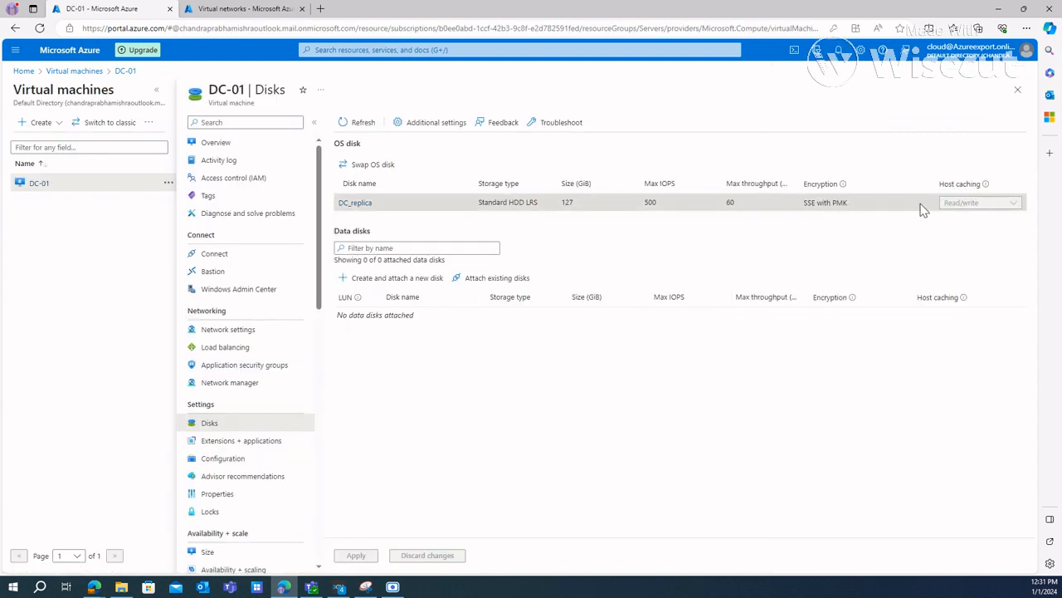
Step: Start the DC-01 virtual machine and check its start notification and overview properties
click(240, 146)
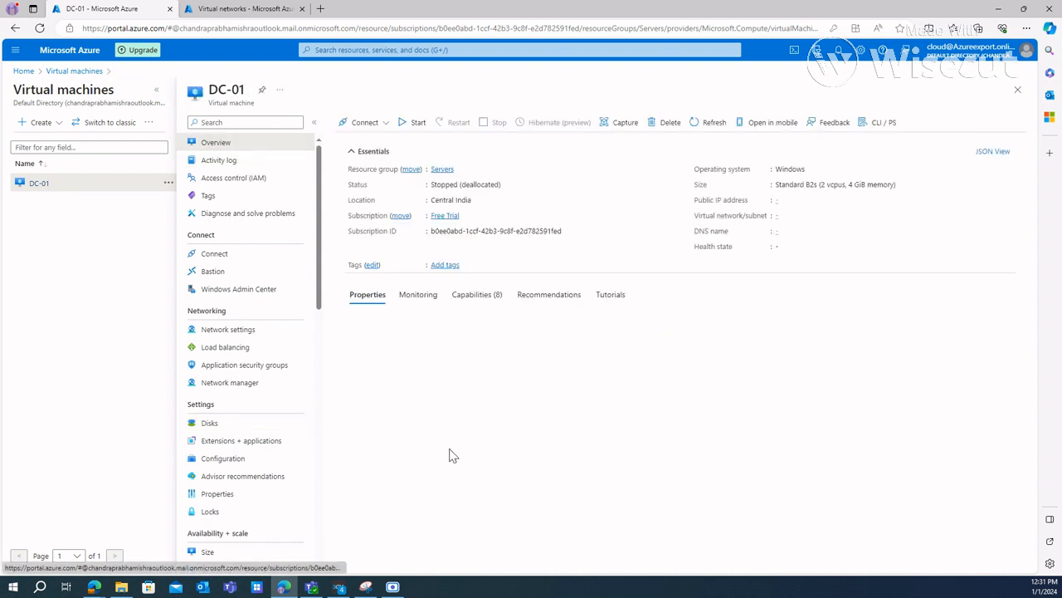
click(406, 131)
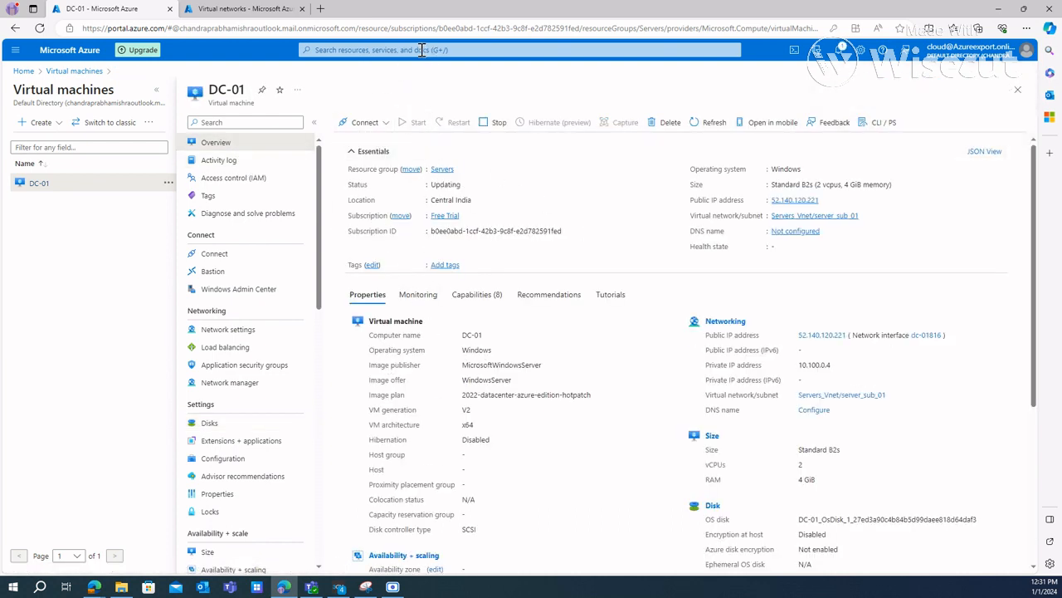
click(839, 51)
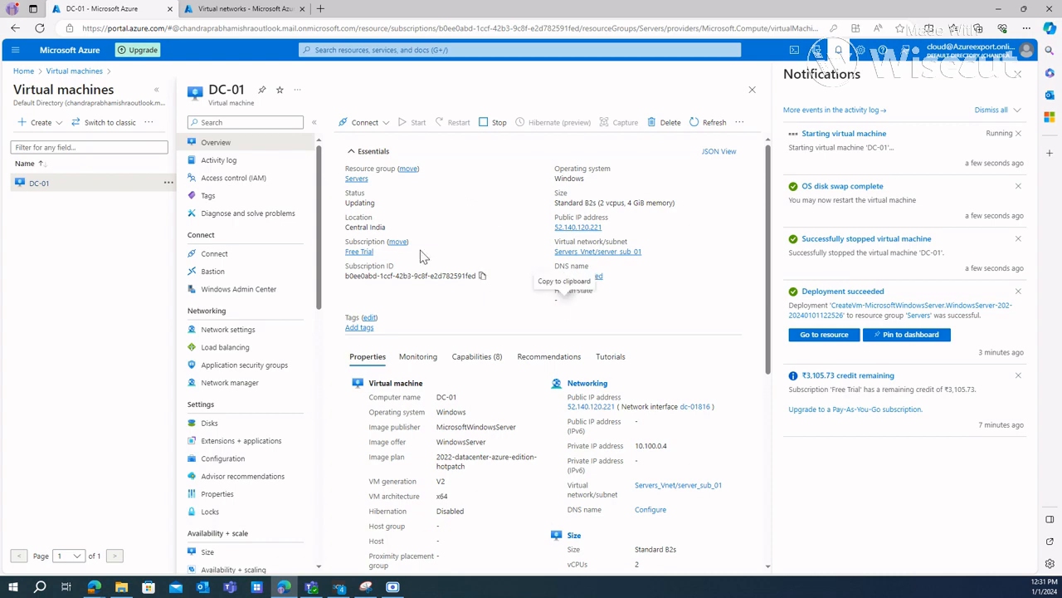
scroll(465, 428, down, 3)
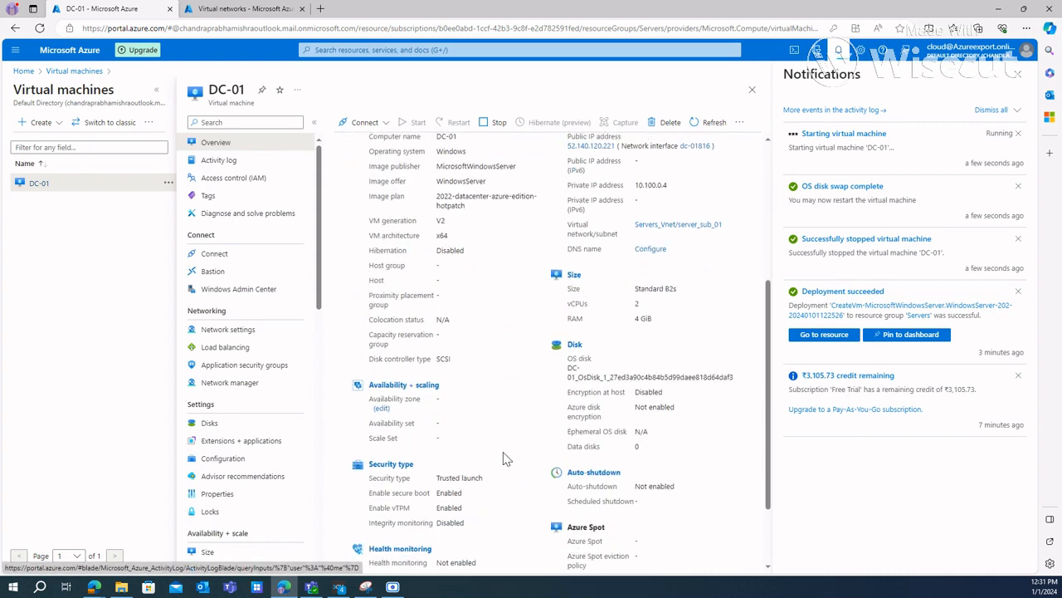
scroll(581, 373, up, 3)
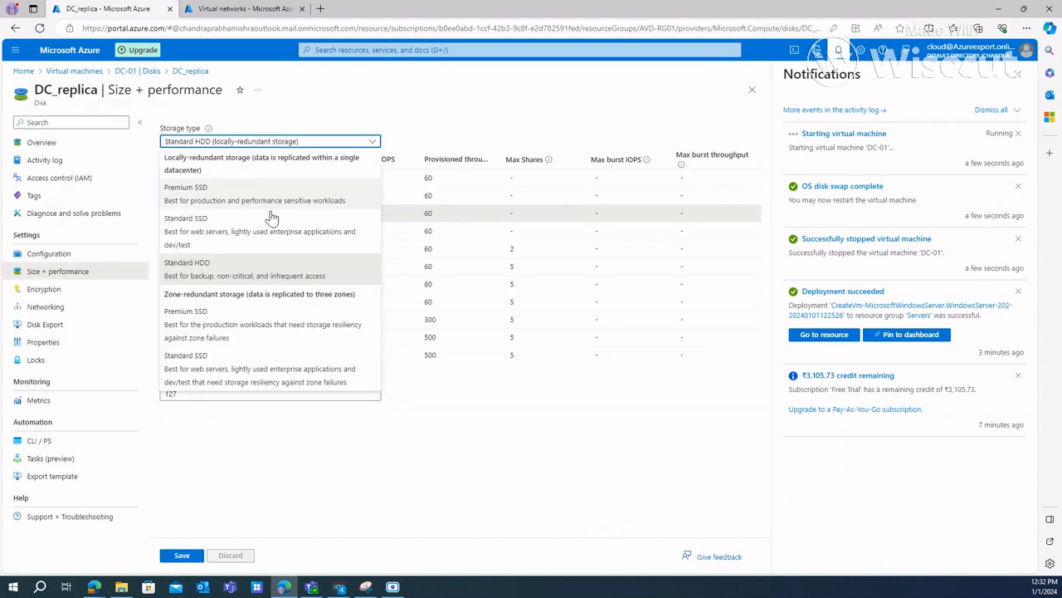
Step: Try changing DC_replica to locally-redundant Standard SSD at 256 GiB, discard the unsaved edits and return to DC-01's overview
click(231, 236)
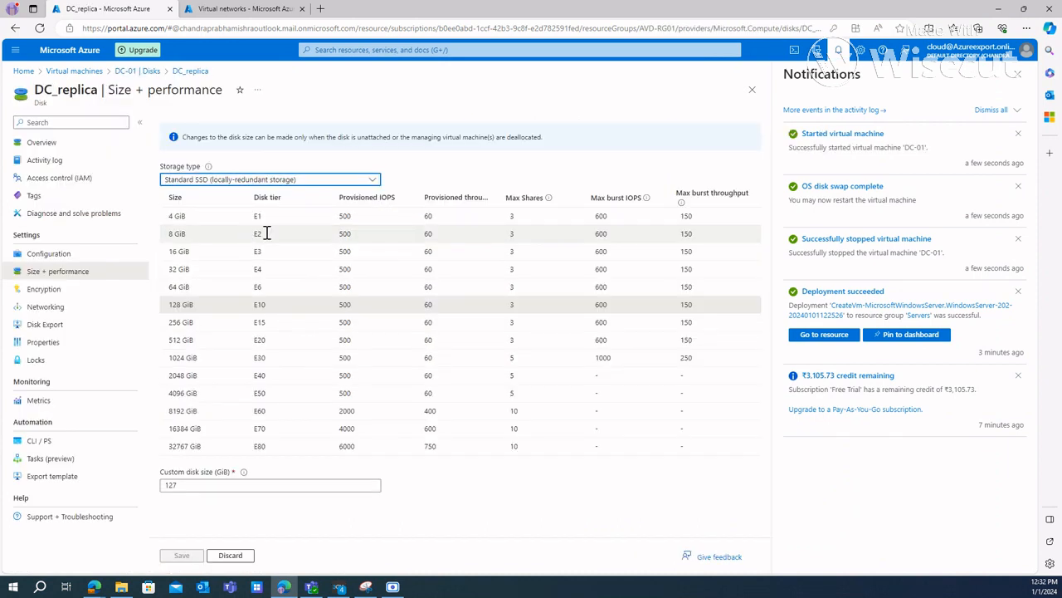
click(199, 325)
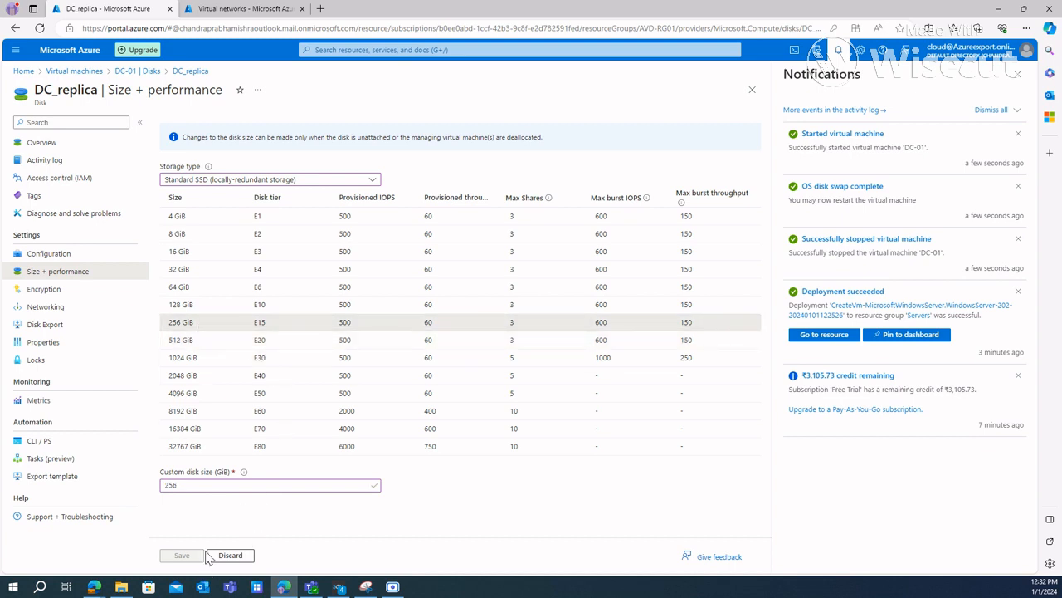
click(139, 74)
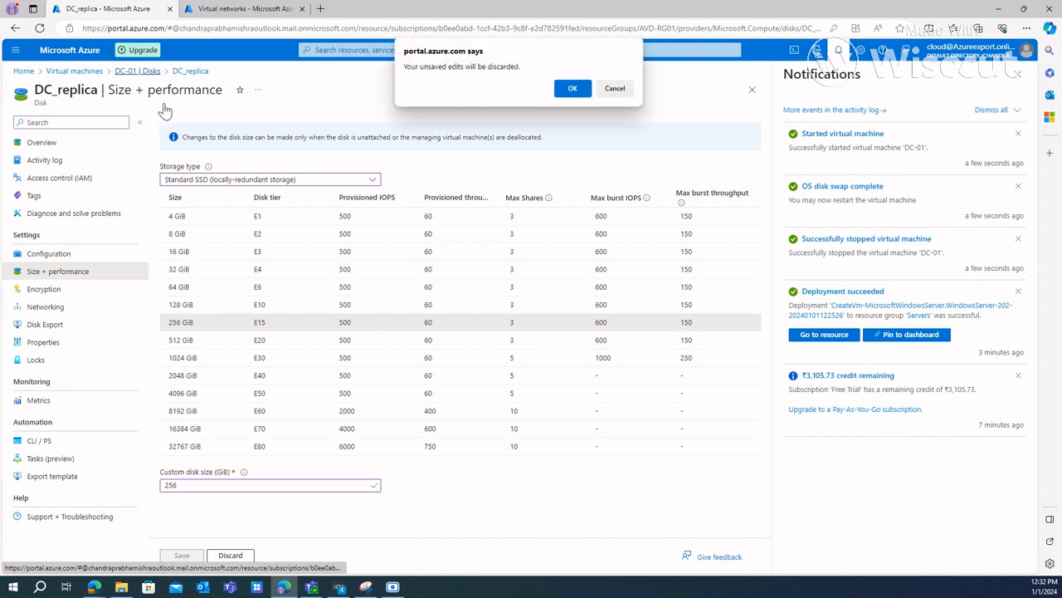
click(573, 88)
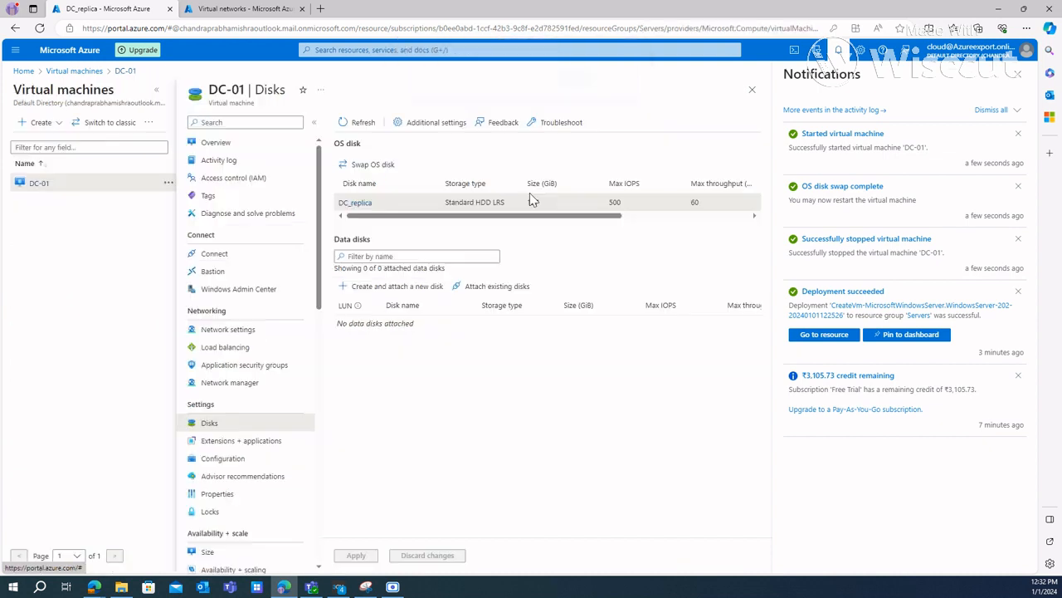
click(237, 144)
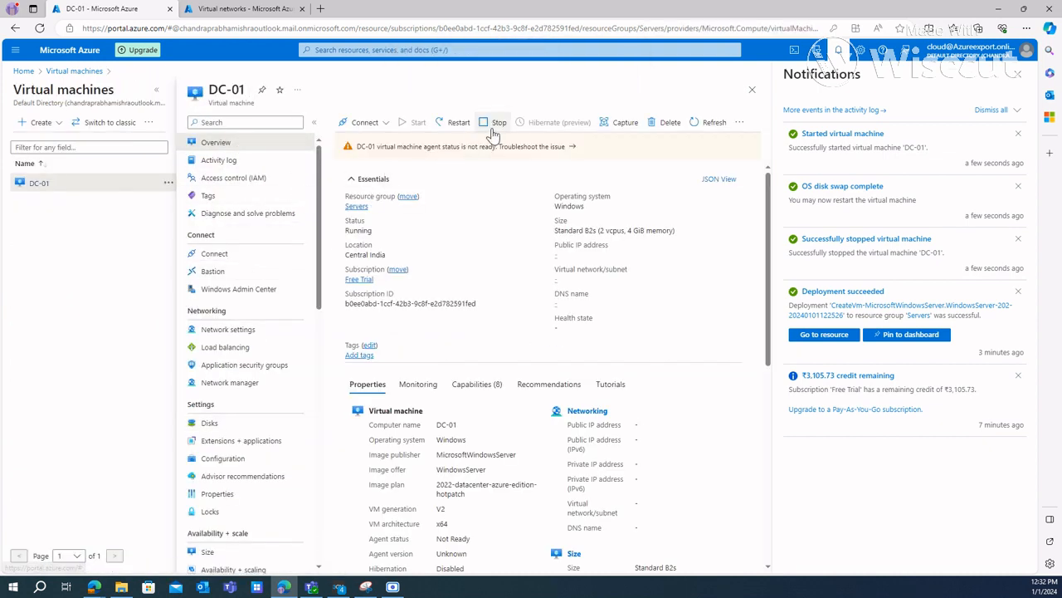
Step: Stop the DC-01 virtual machine, confirming the shutdown, and open the list of disks
click(495, 124)
click(363, 181)
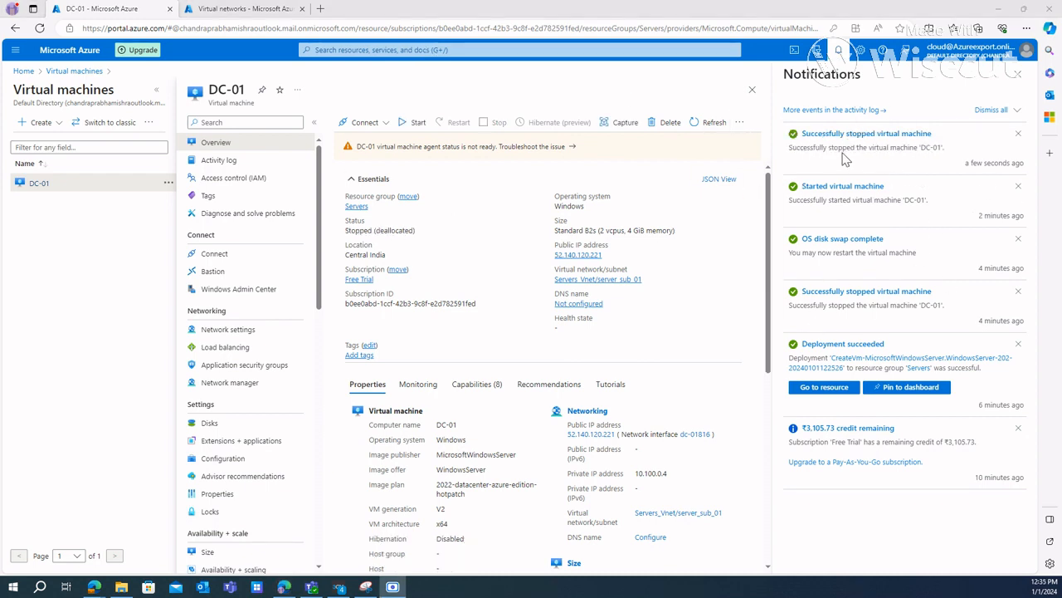
click(417, 48)
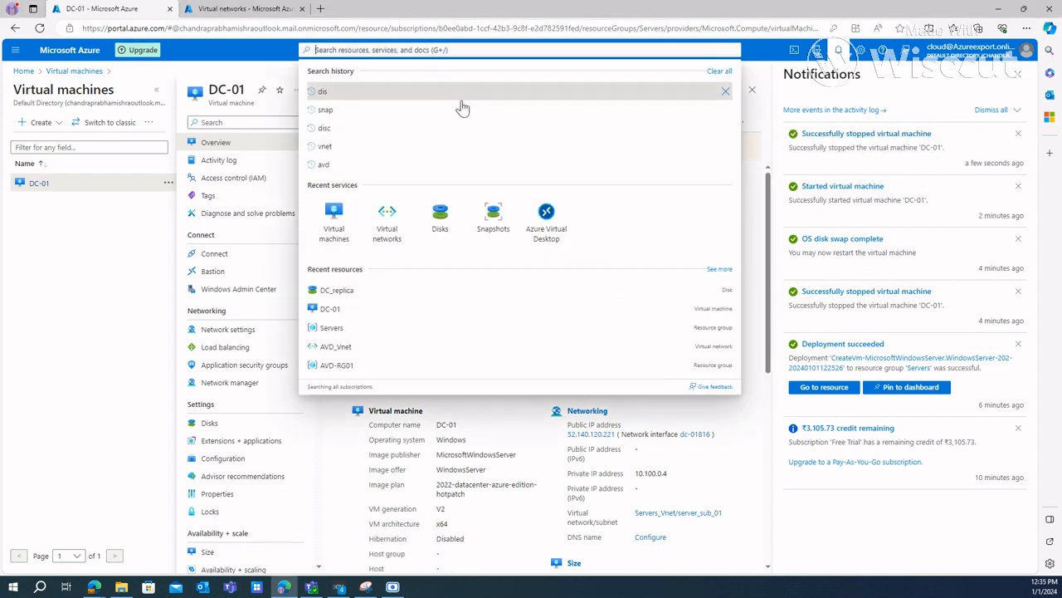
click(437, 226)
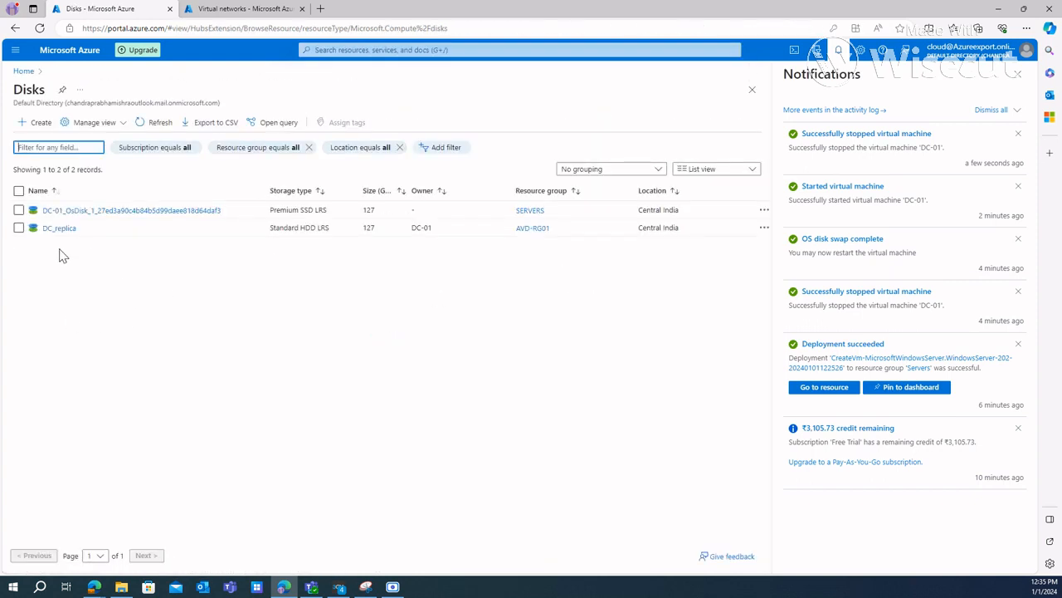
Step: Examine the overview properties of DC_replica and of DC-01's original OS disk, and dismiss the notifications
click(56, 229)
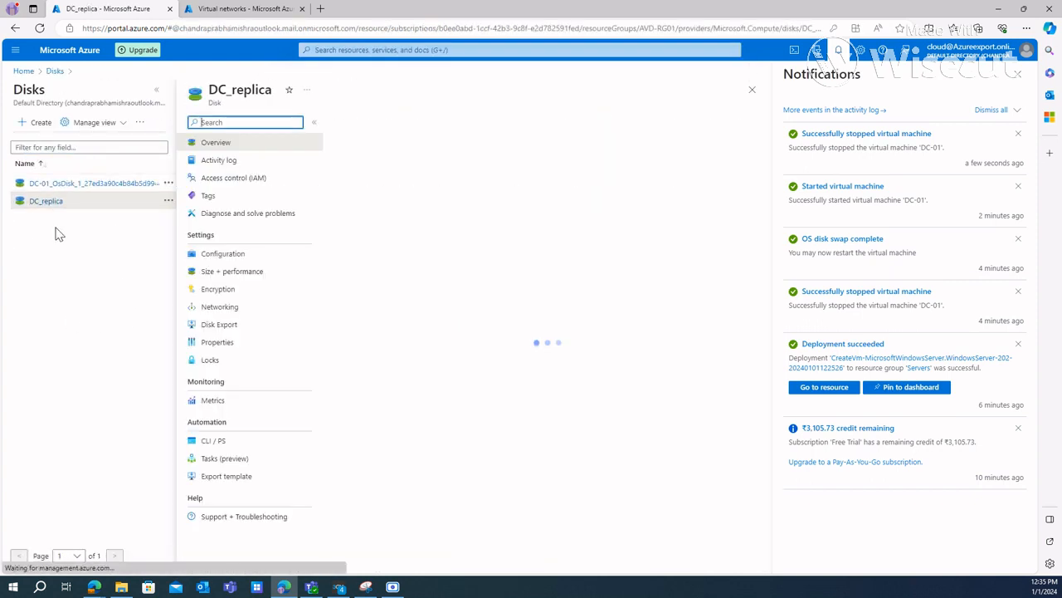
click(51, 183)
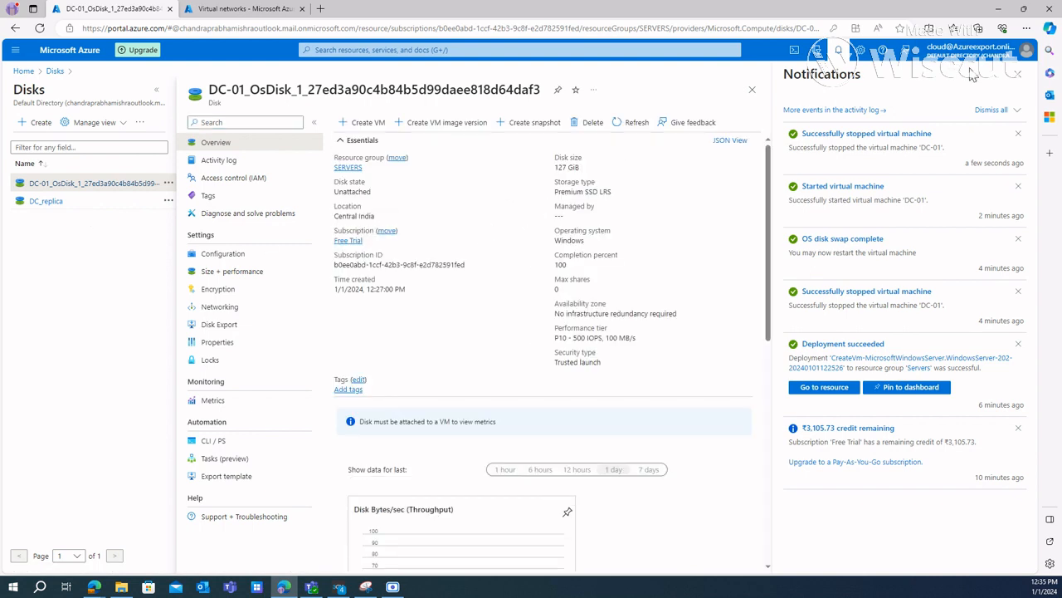
click(1017, 74)
click(1017, 89)
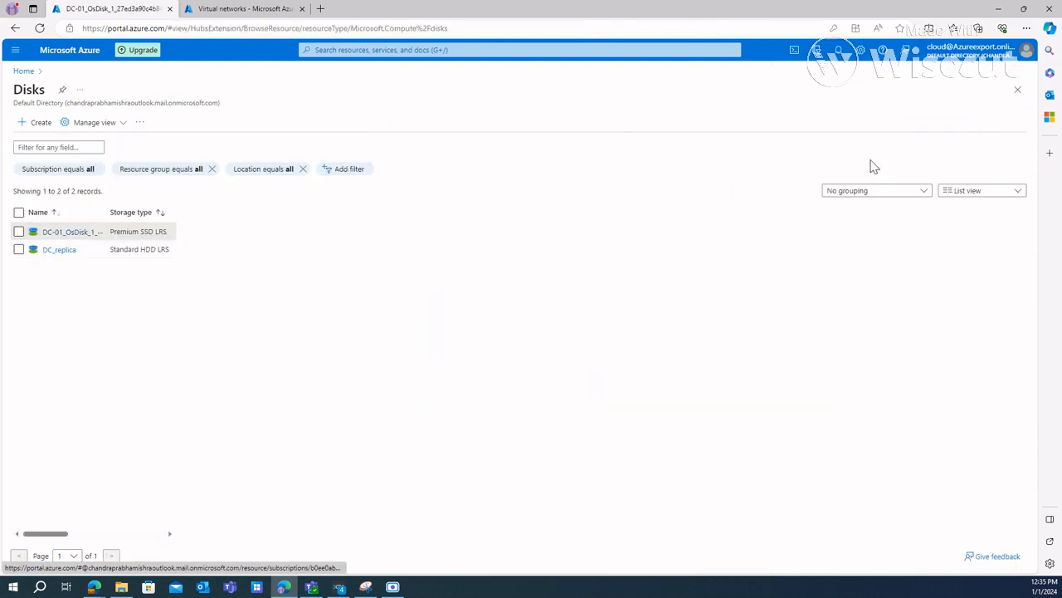
click(52, 233)
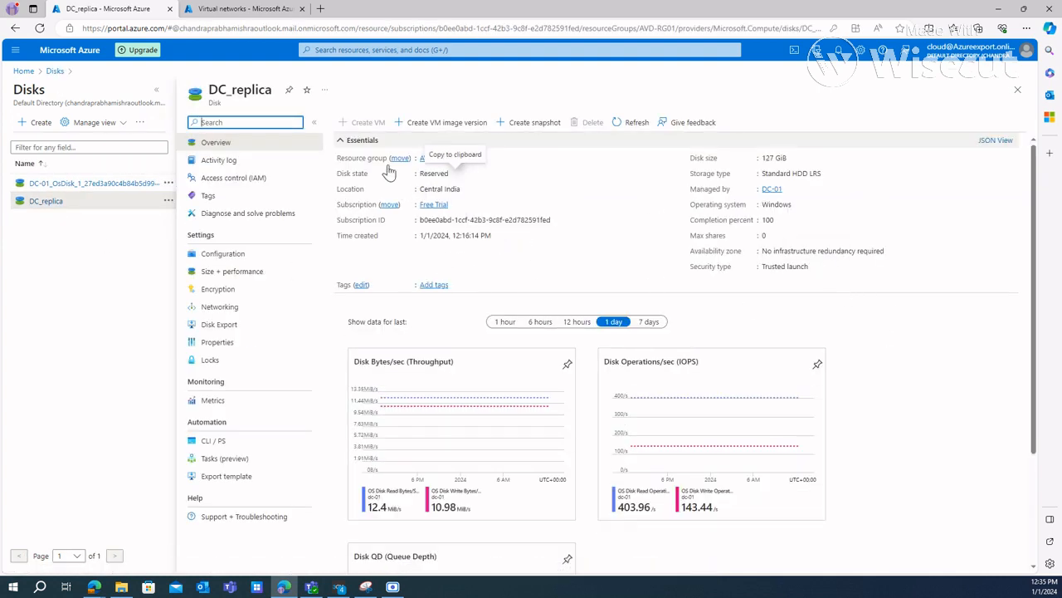
Step: Change DC_replica to locally-redundant Standard SSD at 128 GiB and save the disk settings
click(226, 274)
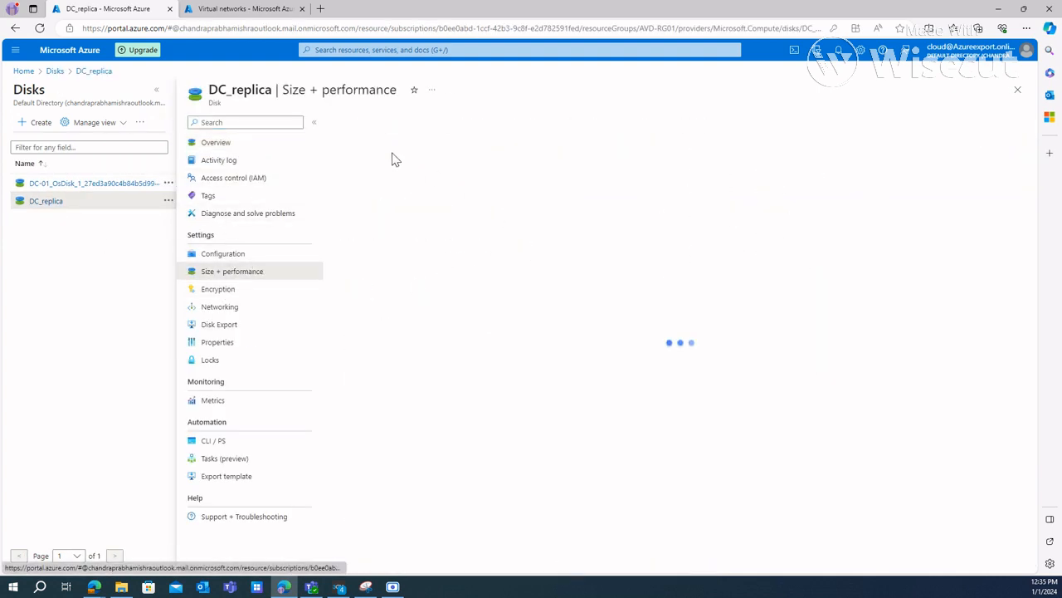
click(385, 141)
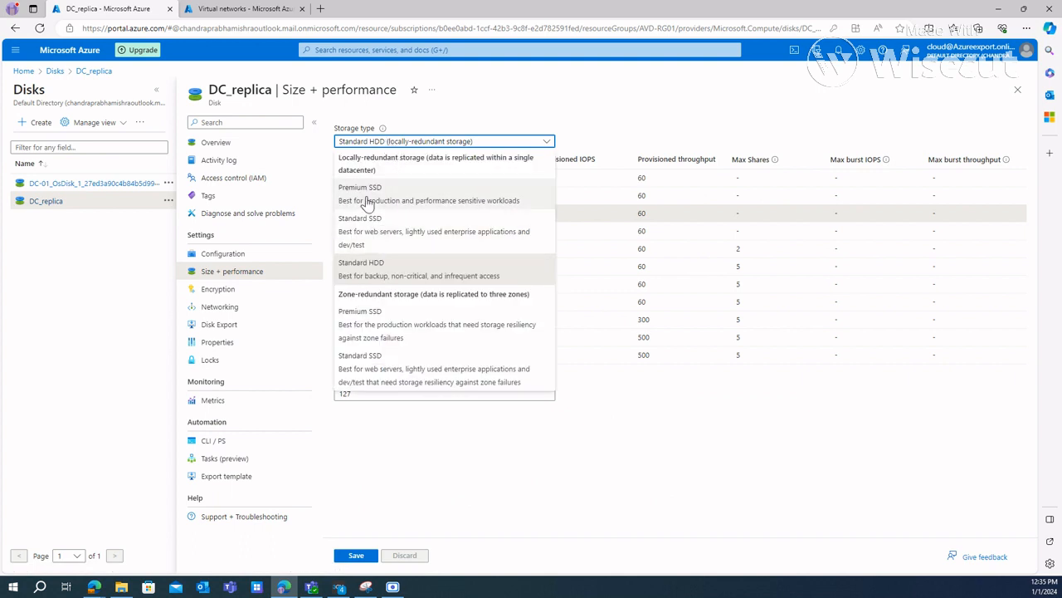
click(374, 231)
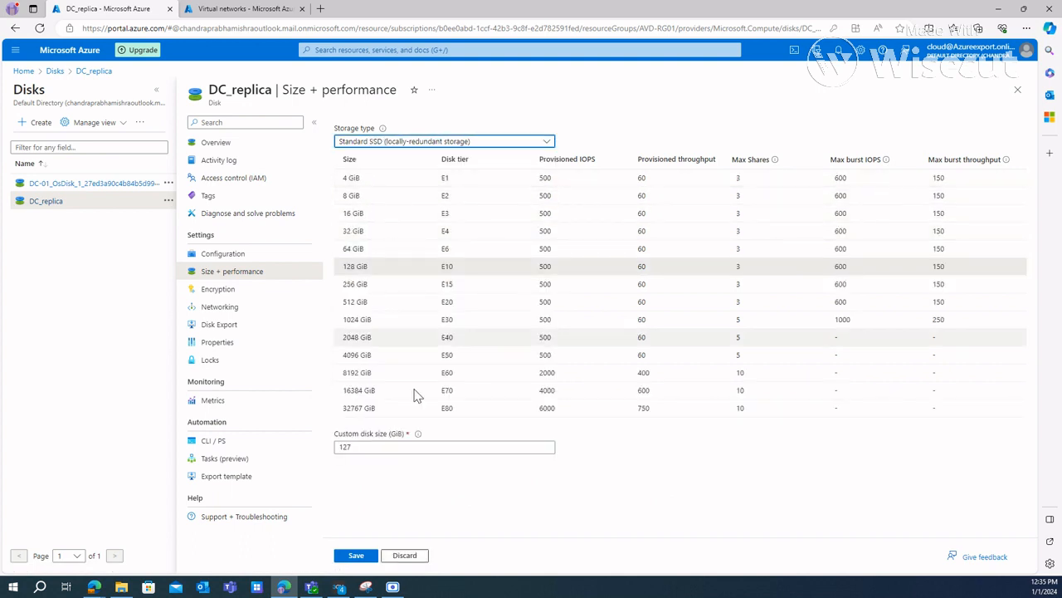
click(362, 248)
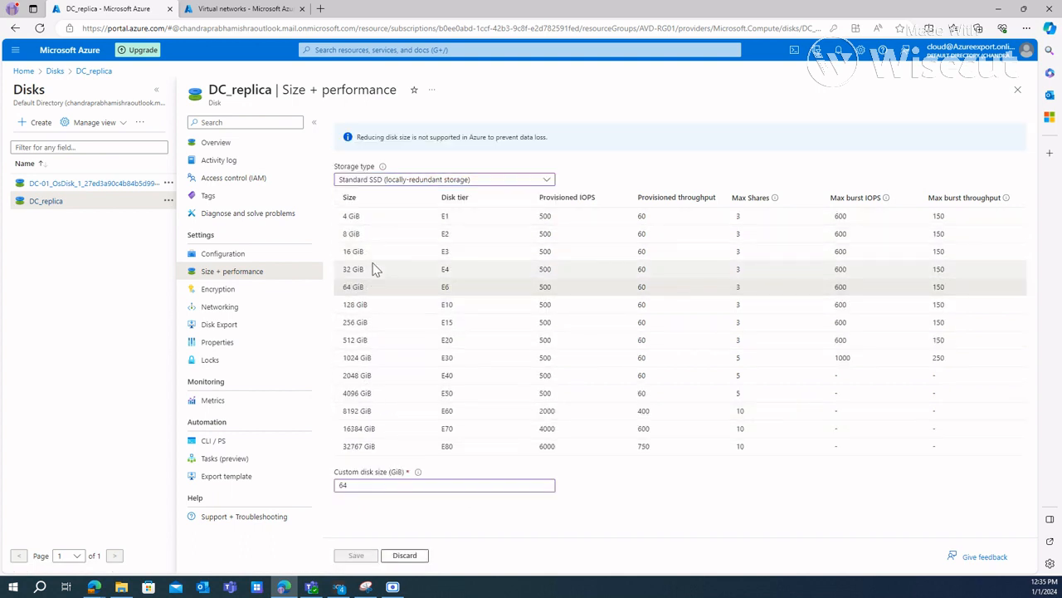
click(371, 306)
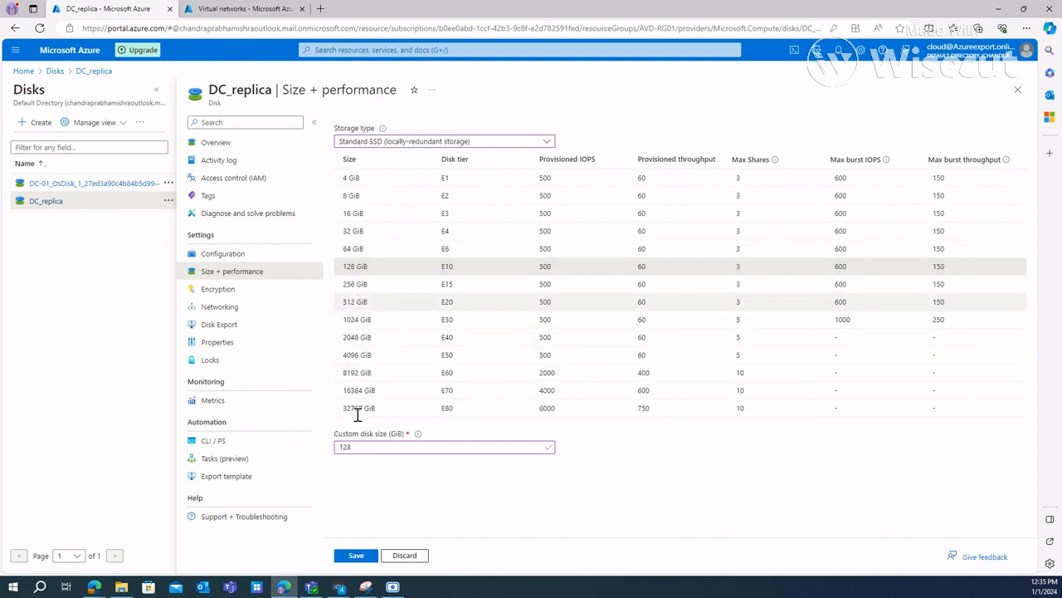
click(355, 556)
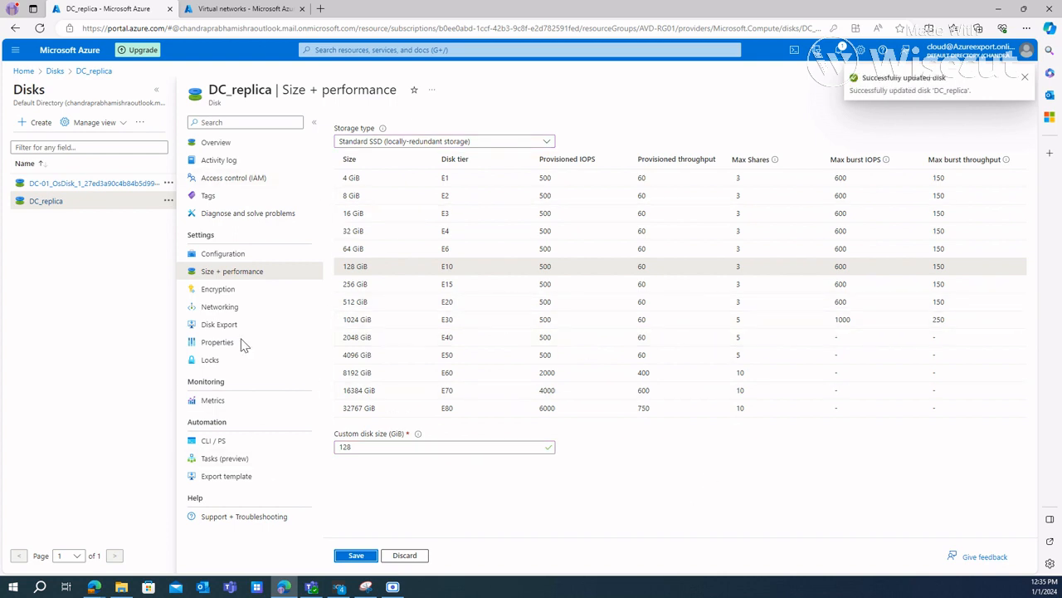
Step: Return to the DC-01 virtual machine and refresh its disk settings to check the OS disk's storage type and size
click(56, 72)
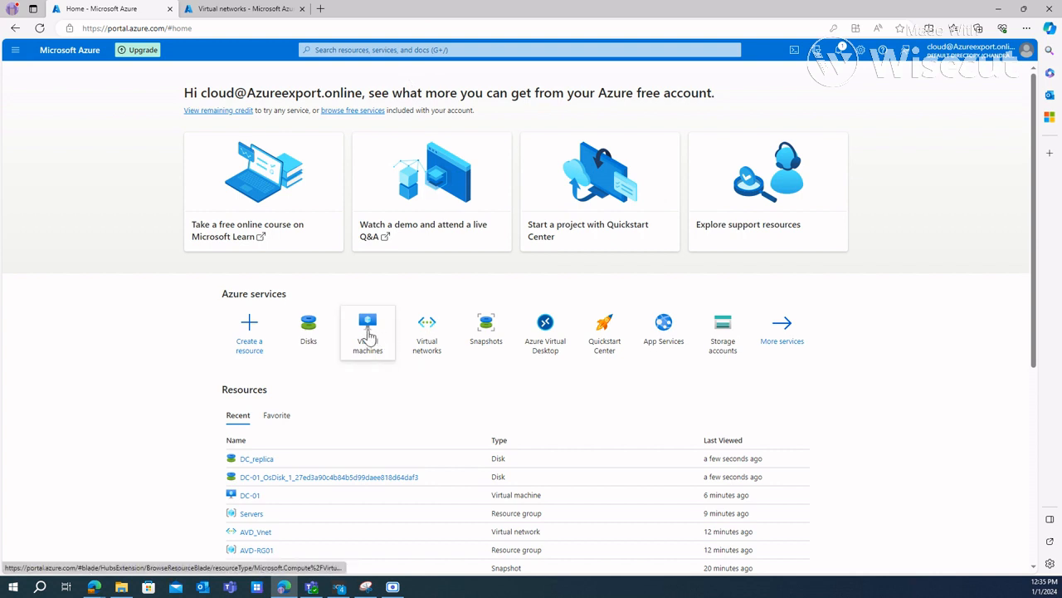
click(368, 330)
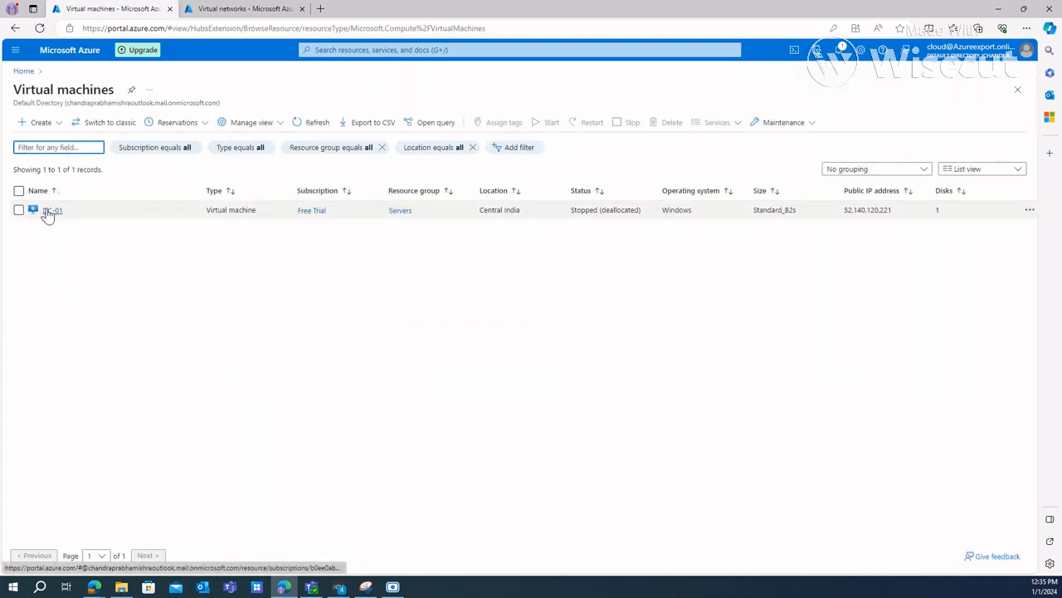
click(47, 210)
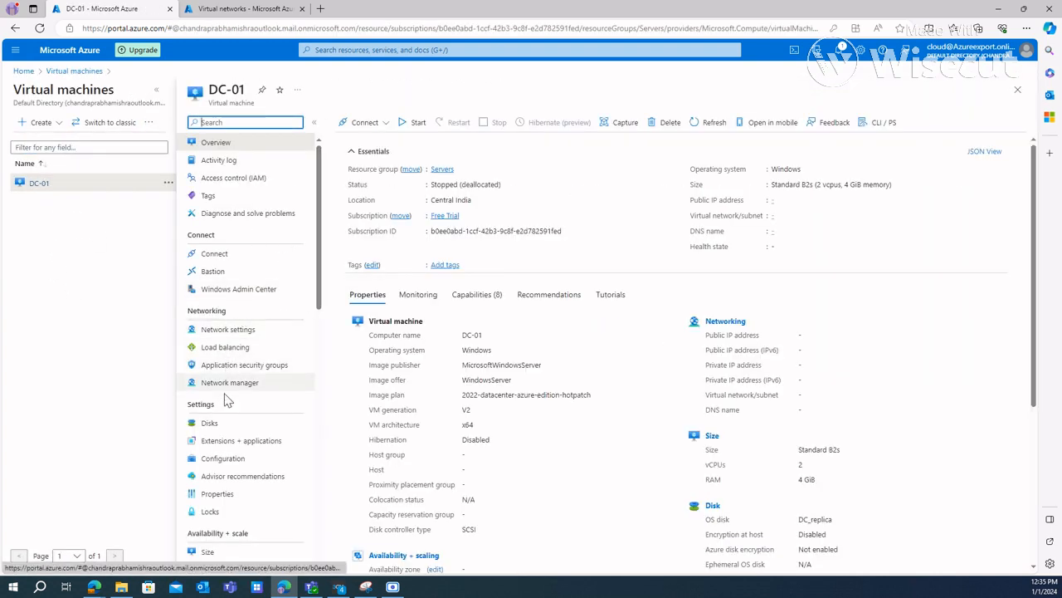
click(234, 427)
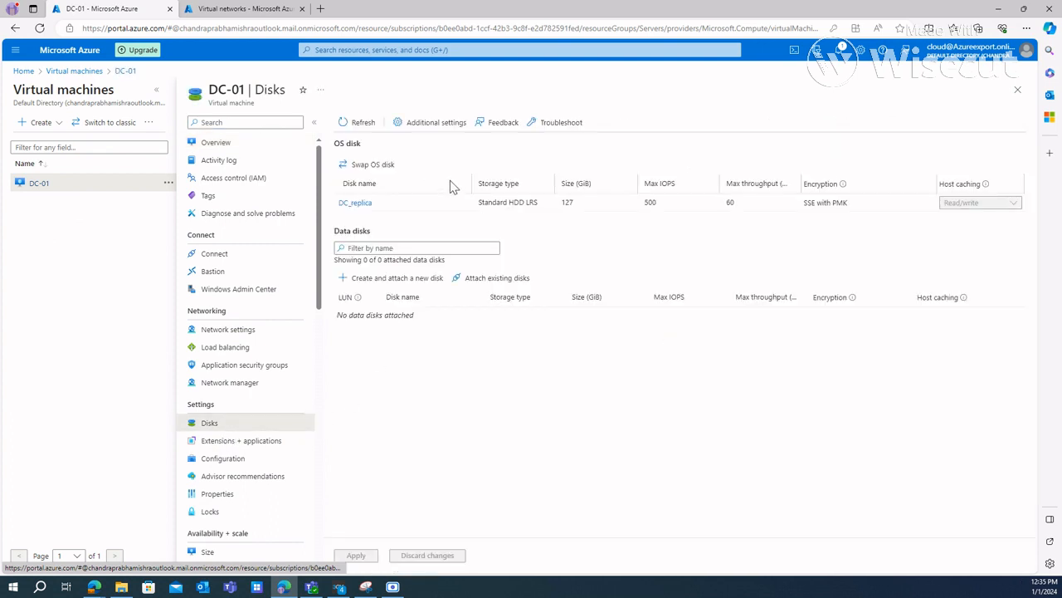
click(349, 123)
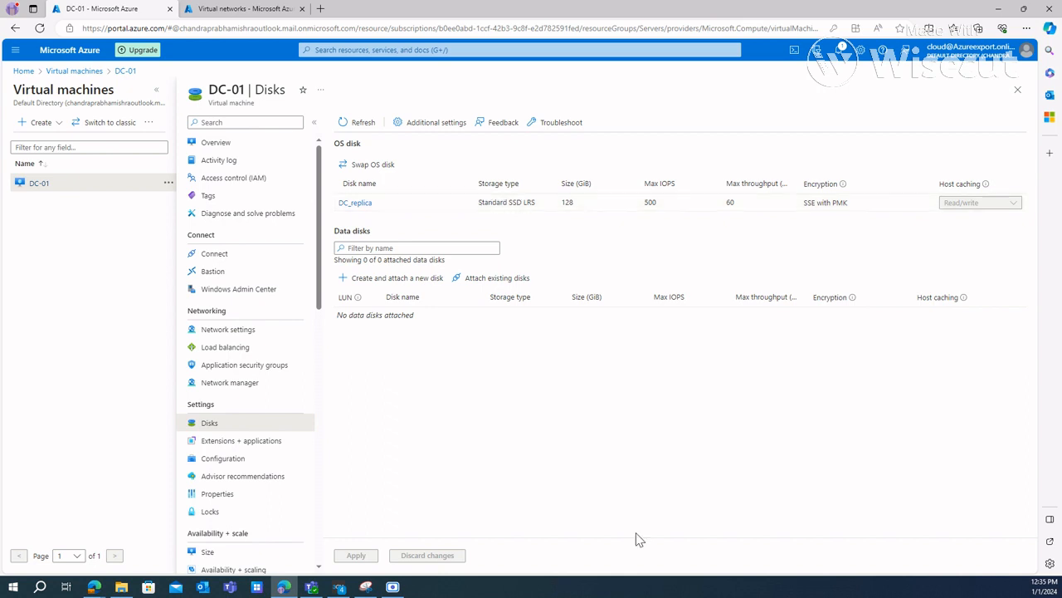
Step: Start the DC-01 virtual machine from its overview and copy its public IP address
click(232, 144)
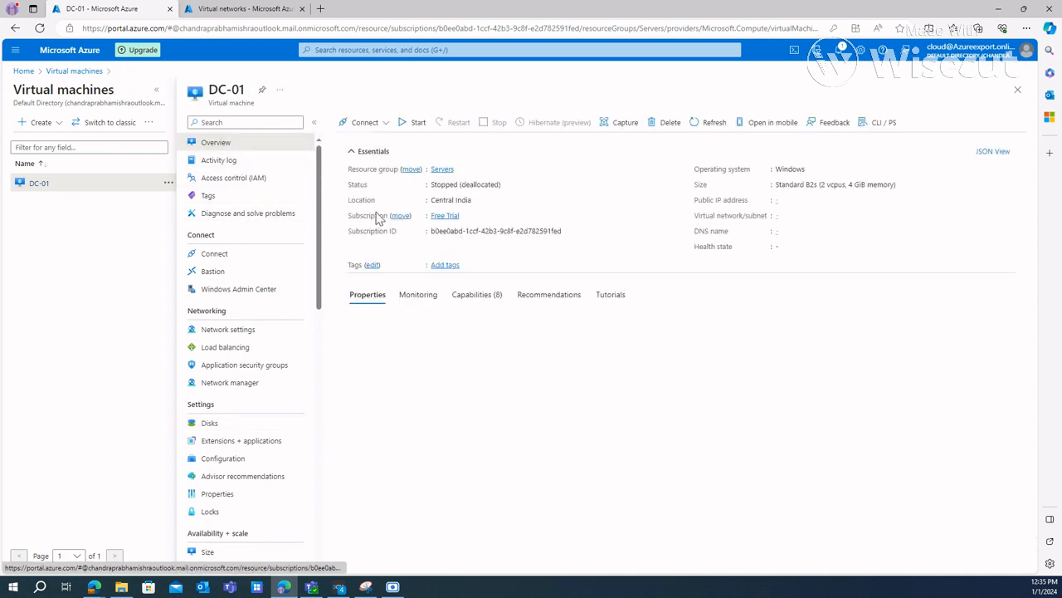
click(408, 126)
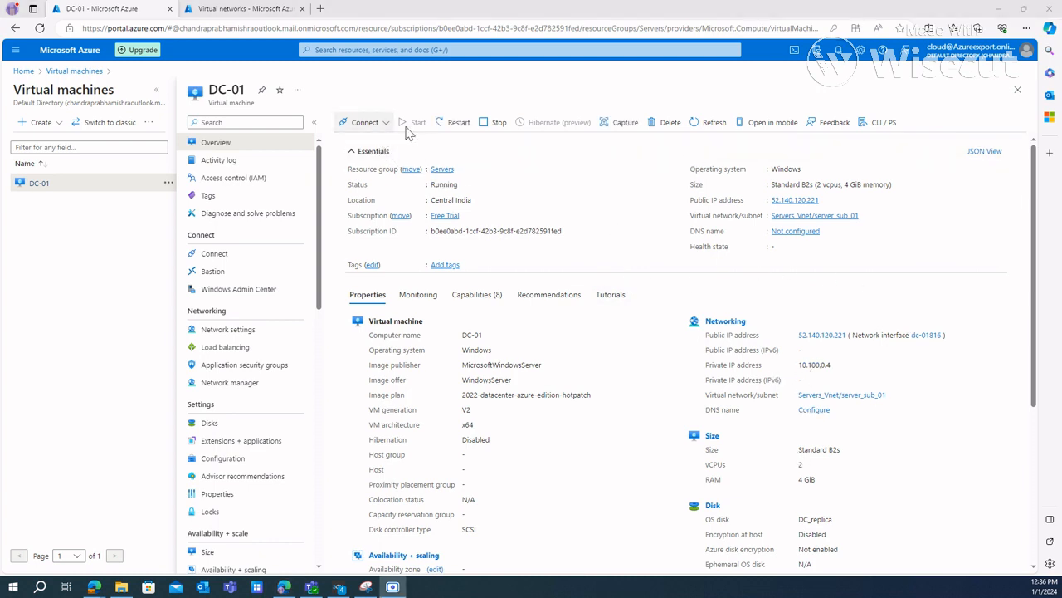
click(825, 200)
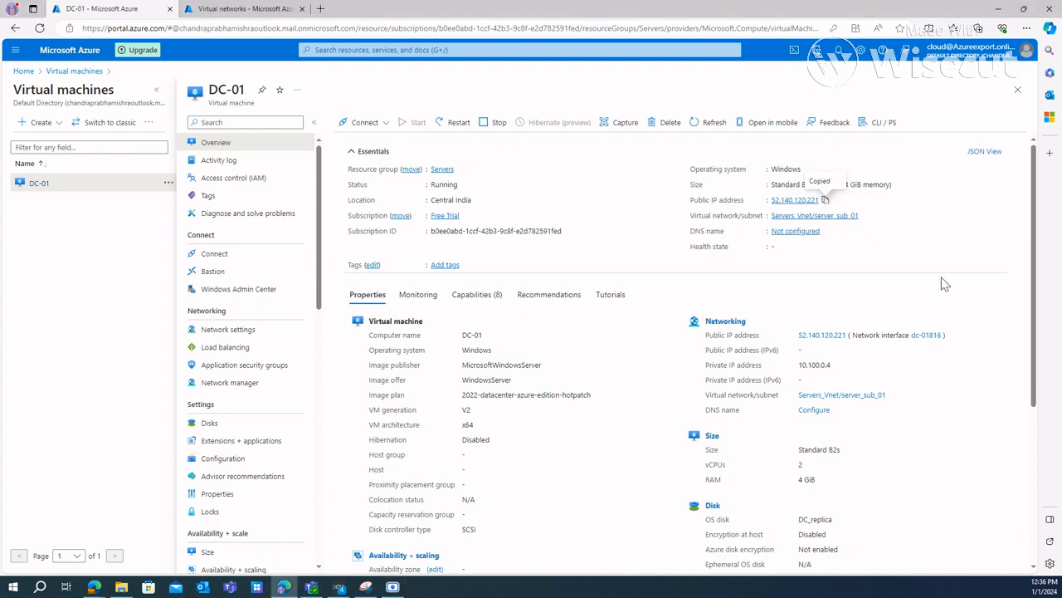
Step: Open Remote Desktop Connection and connect to DC-01 using the copied public IP address
key(super+r)
drag(1061, 453, 450, 158)
click(423, 240)
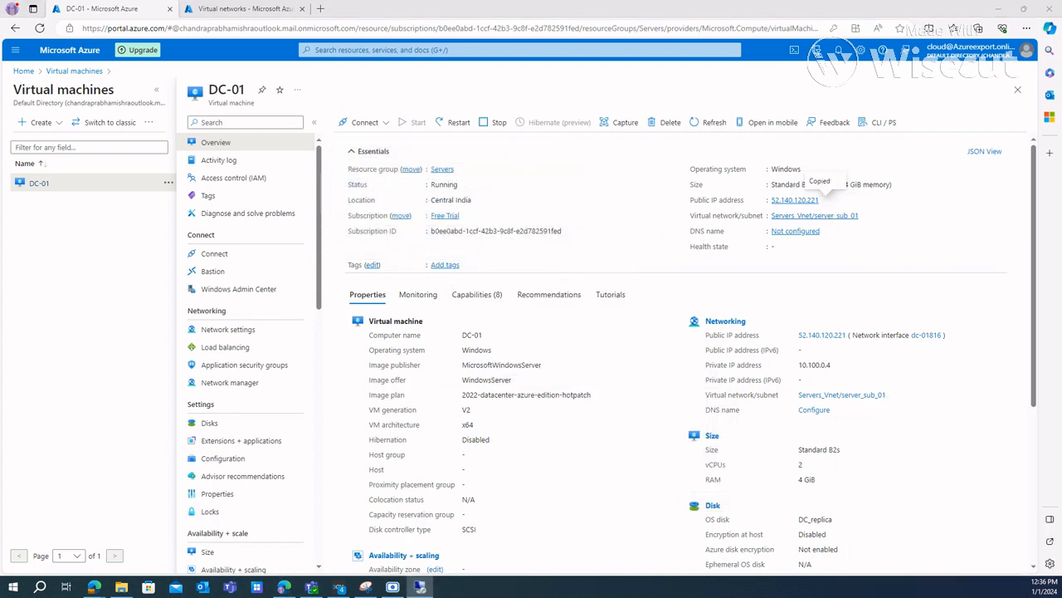
click(498, 196)
key(ctrl+a)
key(ctrl+v)
key(Return)
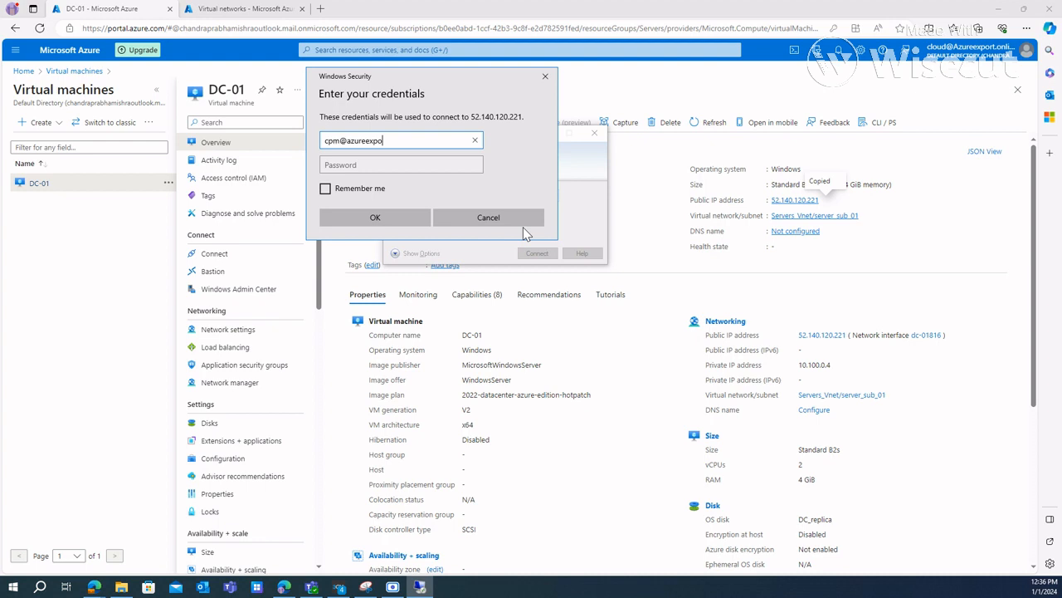
Step: Sign in to the DC-01 remote session with the domain account's user name and account password
key(Tab)
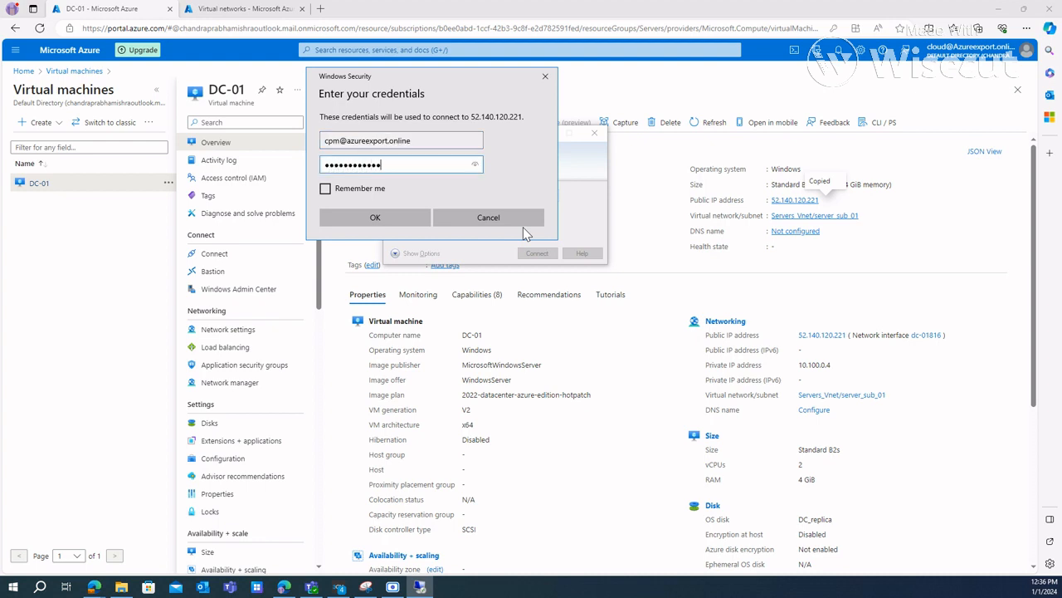
key(Return)
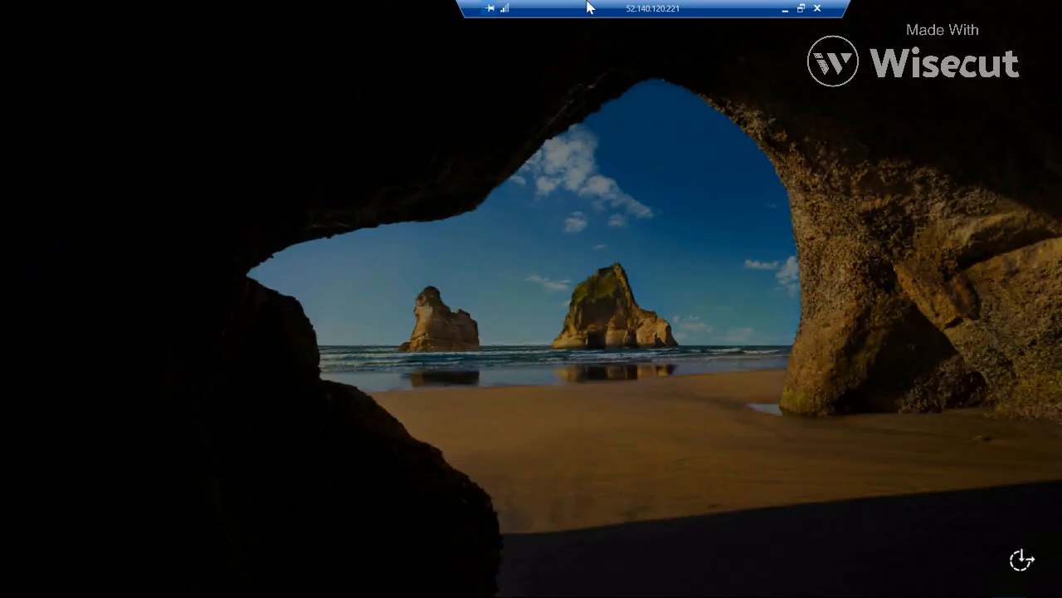
drag(588, 5, 525, 5)
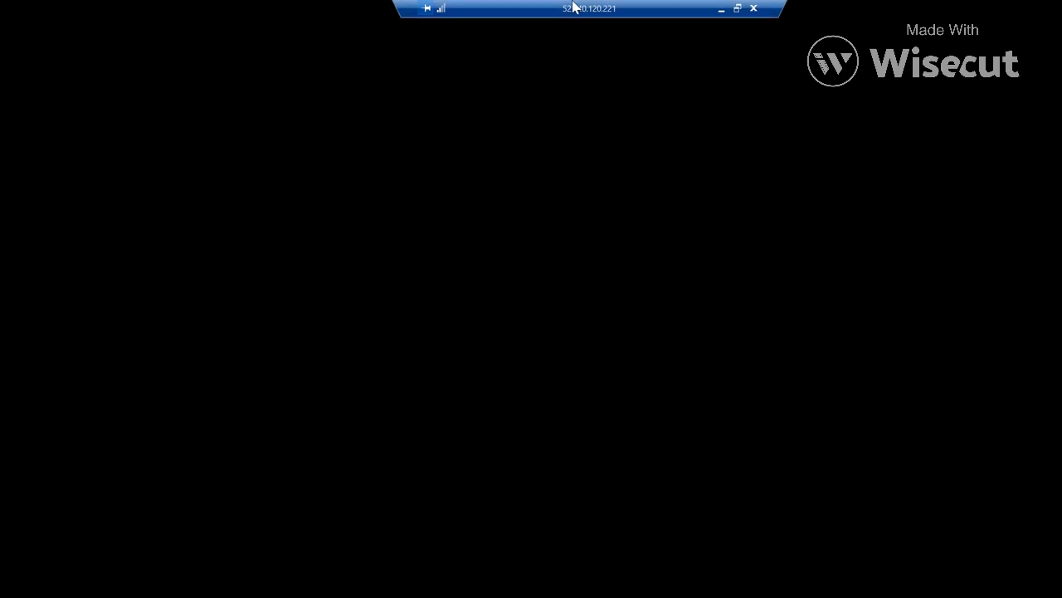
drag(574, 8, 826, 8)
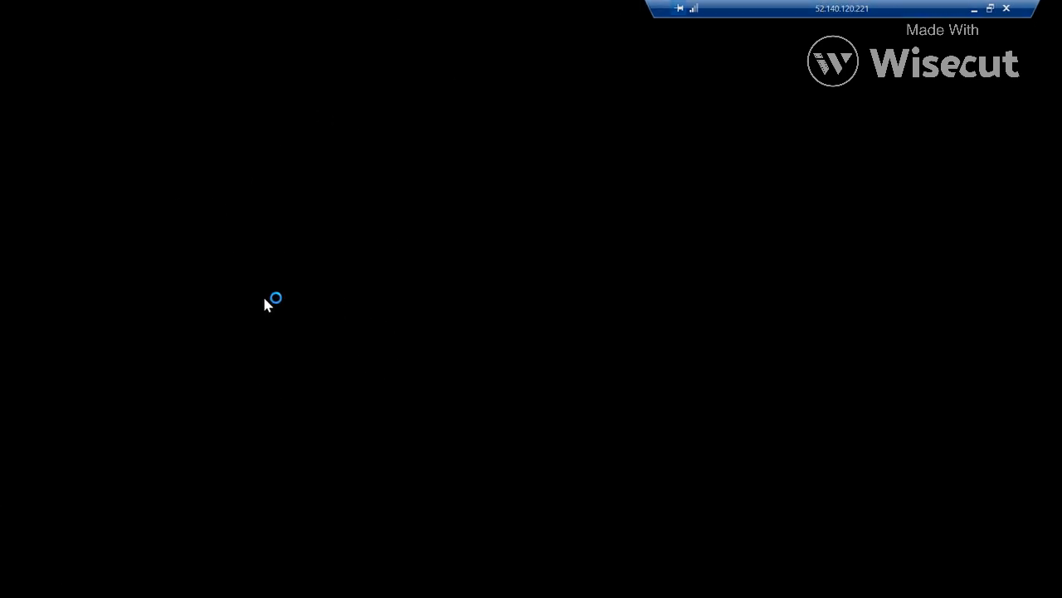
drag(749, 8, 327, 8)
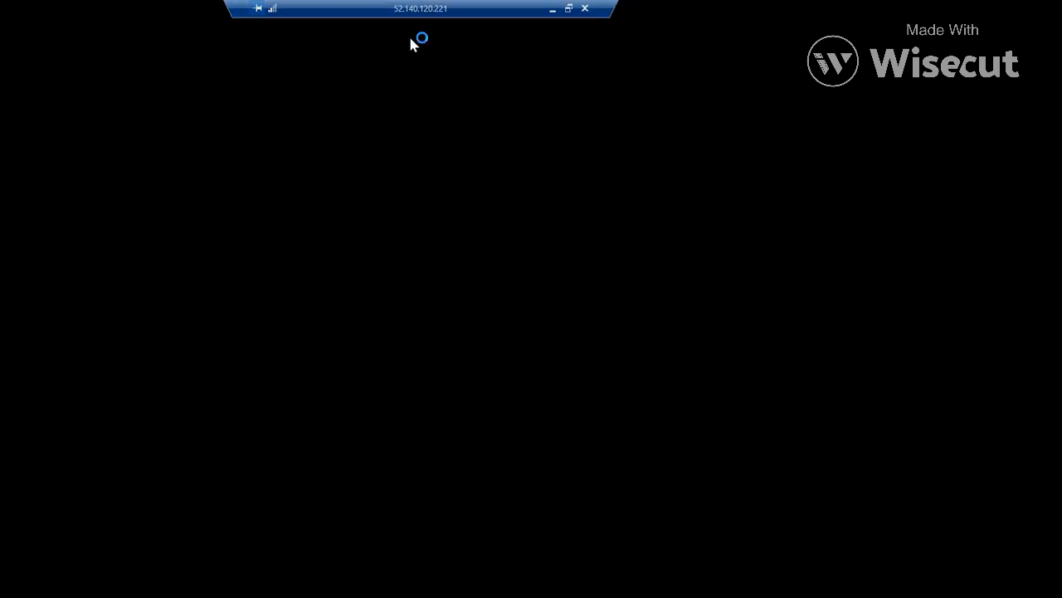